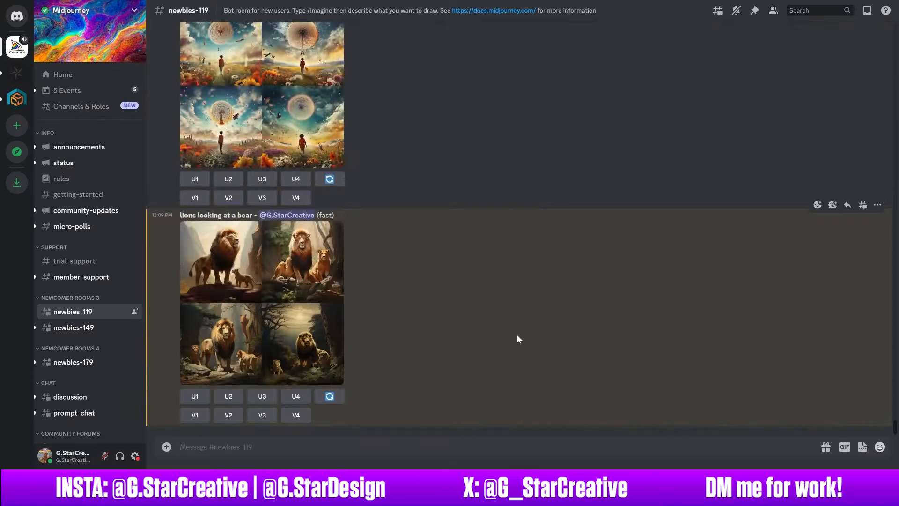
Step: Generate Midjourney images with the imagine prompt "grizzly bear and lion facing each other"
text(facing each other)
key(Return)
text(/imagine)
key(Tab)
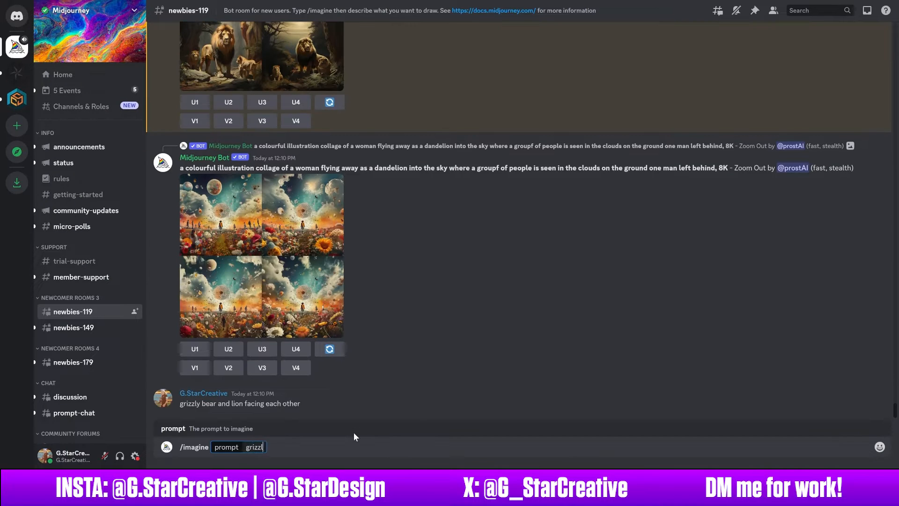
text(grizzly bear and lion facing each other)
key(Return)
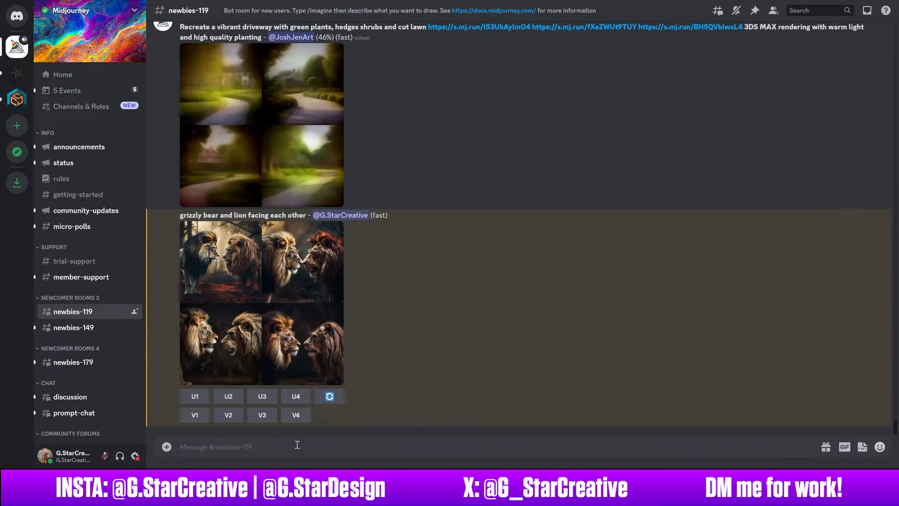
Step: Generate Midjourney images with the imagine prompt "lions and bears"
text(lions and bears)
drag(297, 444, 161, 439)
key(ctrl+x)
text(/imagine)
key(ctrl+v)
key(Return)
Step: Enlarge the giant roaring grizzly bear image grid to inspect it, and close the preview
text(/)
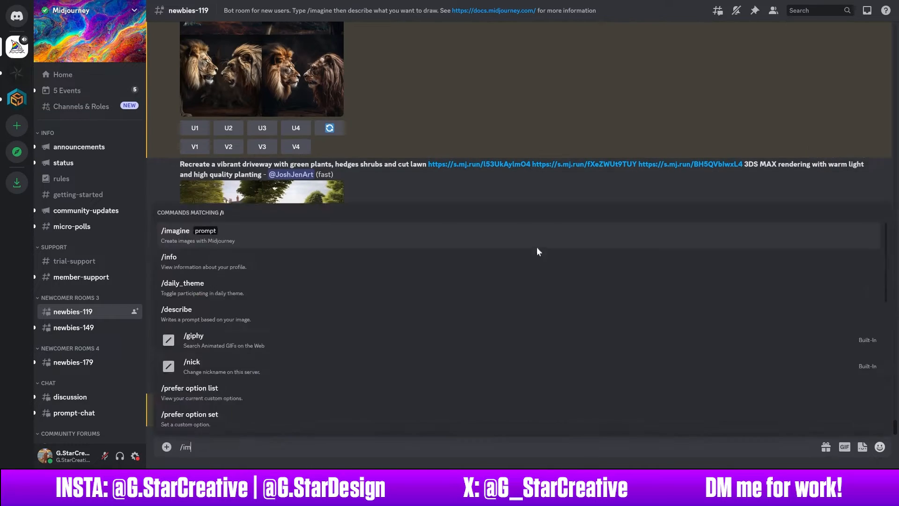
key(BackSpace)
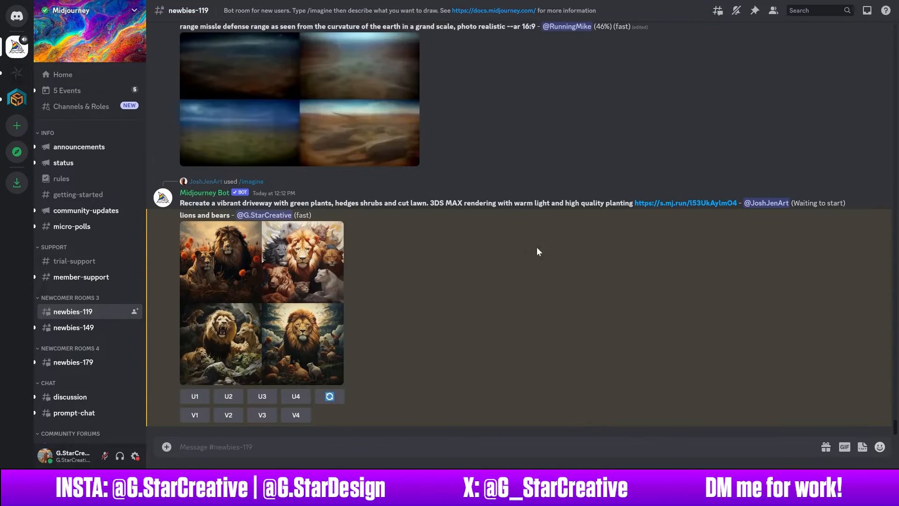
click(317, 254)
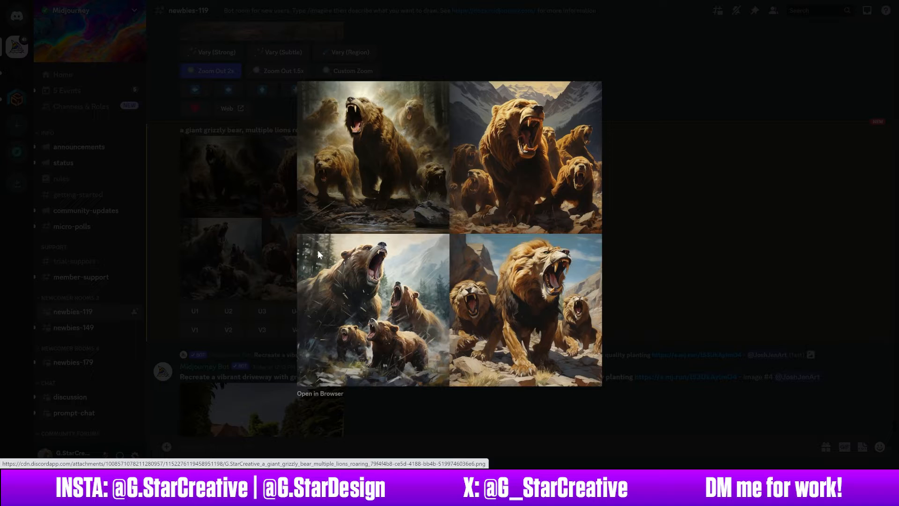
key(Escape)
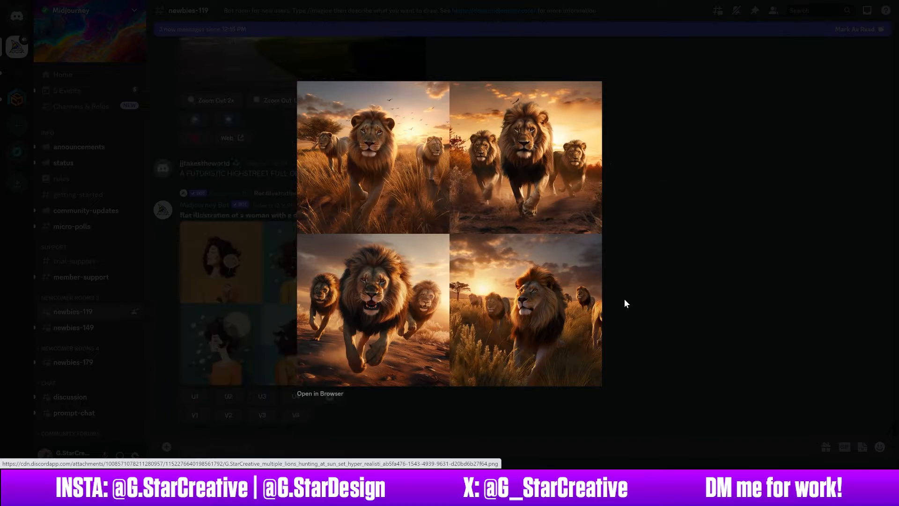
Step: Generate images with the imagine prompt "multiple lions surrounding prey, hyper realistic, photo realistic, 8k."
click(300, 444)
text(/)
key(Return)
key(ctrl+v)
drag(347, 447, 291, 448)
text(surro)
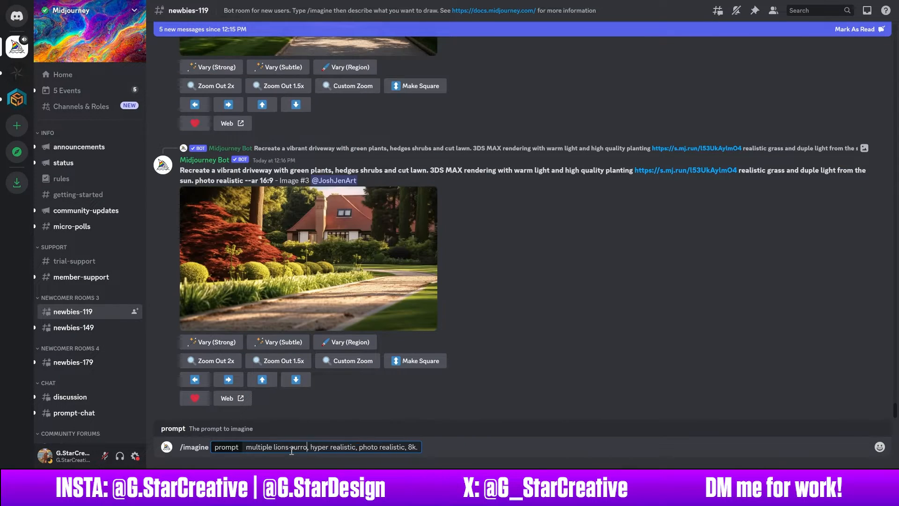
key(Return)
Step: Generate images with the imagine prompt "multiple lions hunting at sun set, circling prey, hyper realistic, photo realistic, 8k."
text(/)
key(Return)
key(ctrl+v)
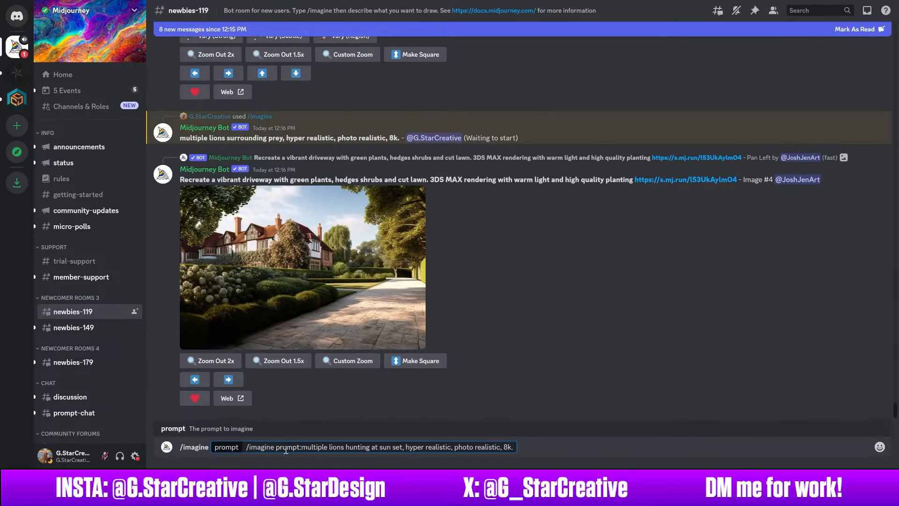
click(303, 450)
key(BackSpace)
key(BackSpace)
key(BackSpace)
key(BackSpace)
key(BackSpace)
key(BackSpace)
key(BackSpace)
key(BackSpace)
key(BackSpace)
key(BackSpace)
key(BackSpace)
key(BackSpace)
key(BackSpace)
key(BackSpace)
key(BackSpace)
key(BackSpace)
click(347, 447)
text(circling prey,)
key(Return)
Step: Draft another imagine prompt reading "multiple lions hunting at sun set, hyper realistic, photo realistic, 8k."
text(/)
key(Return)
key(ctrl+v)
click(303, 448)
key(BackSpace)
key(BackSpace)
key(BackSpace)
key(BackSpace)
key(BackSpace)
key(BackSpace)
key(BackSpace)
key(BackSpace)
key(BackSpace)
key(BackSpace)
key(BackSpace)
key(BackSpace)
key(BackSpace)
key(BackSpace)
key(BackSpace)
key(BackSpace)
Step: Inspect the surrounding-prey and circling-prey grids, and submit the prompt "lions hunting at sun set, hyper realistic, photo realistic, 8k, left to right."
click(271, 243)
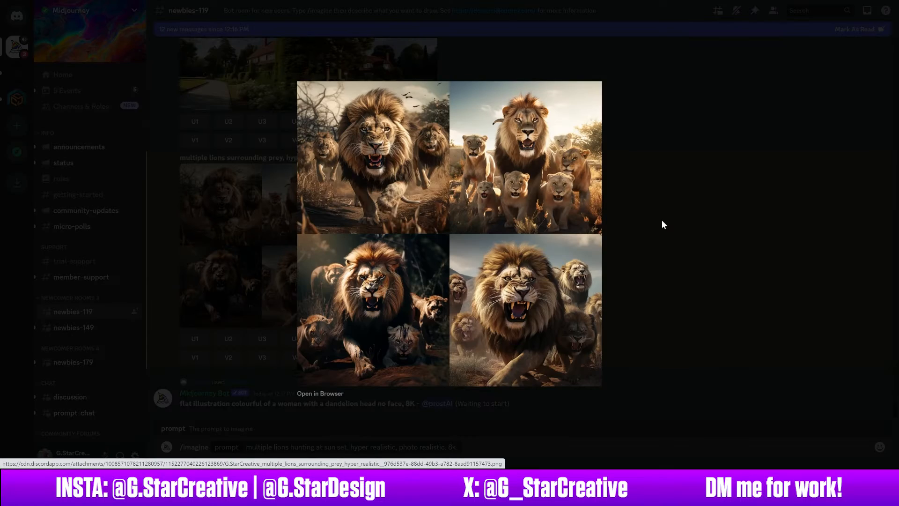
click(655, 262)
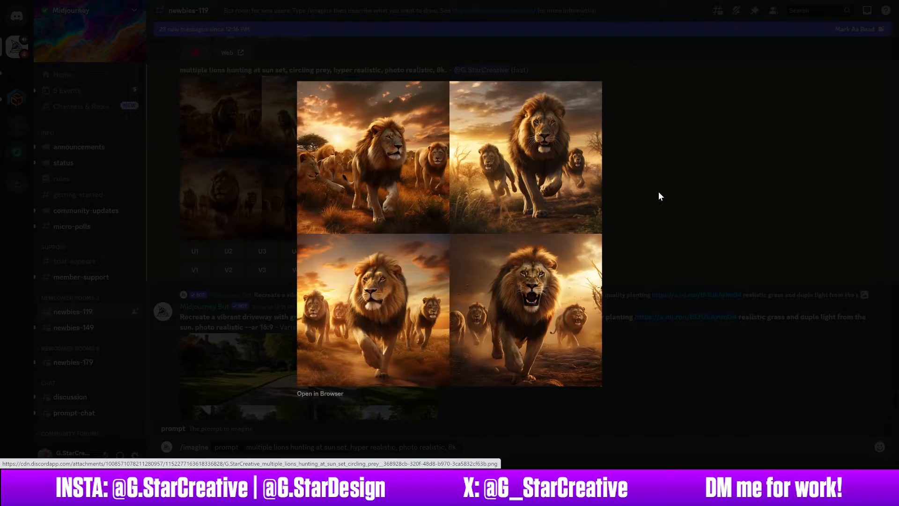
click(658, 195)
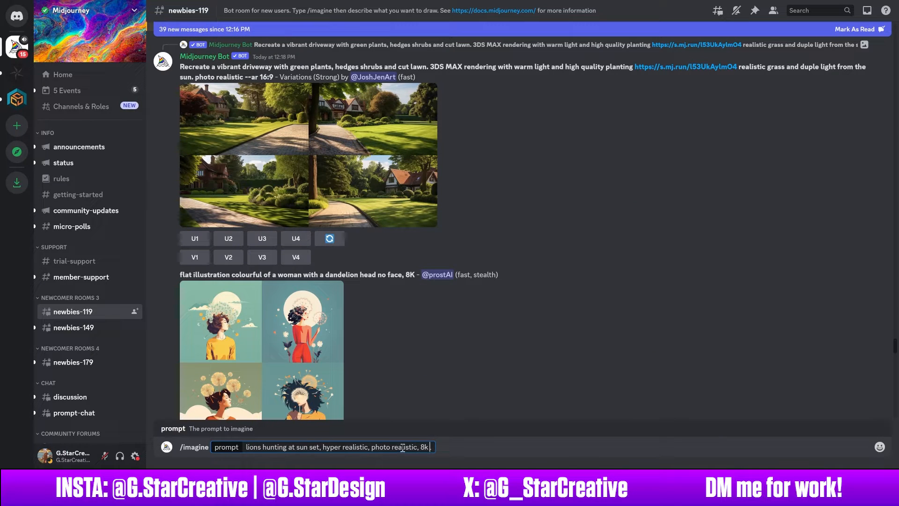
key(Return)
Step: Request subtle variations of the upscaled lion images from the surrounding-prey and circling-prey prompts
scroll(527, 338, up, 10)
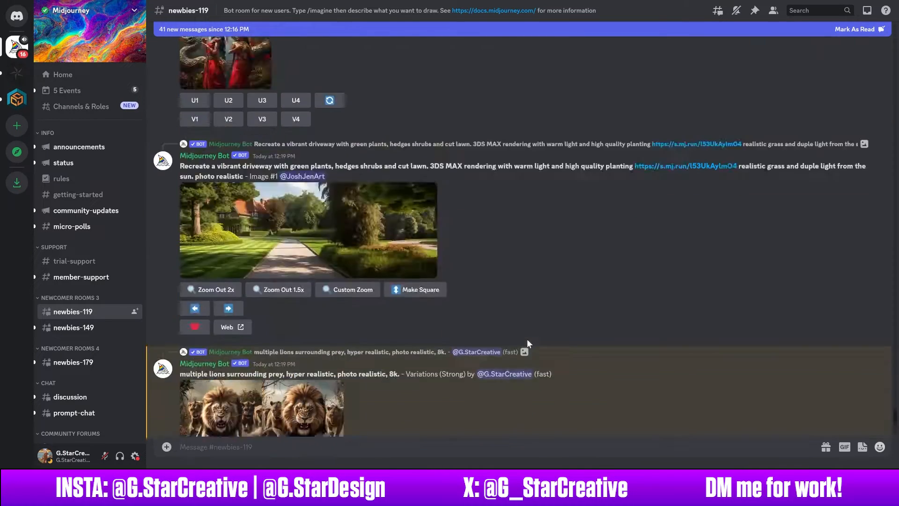
scroll(427, 242, down, 2)
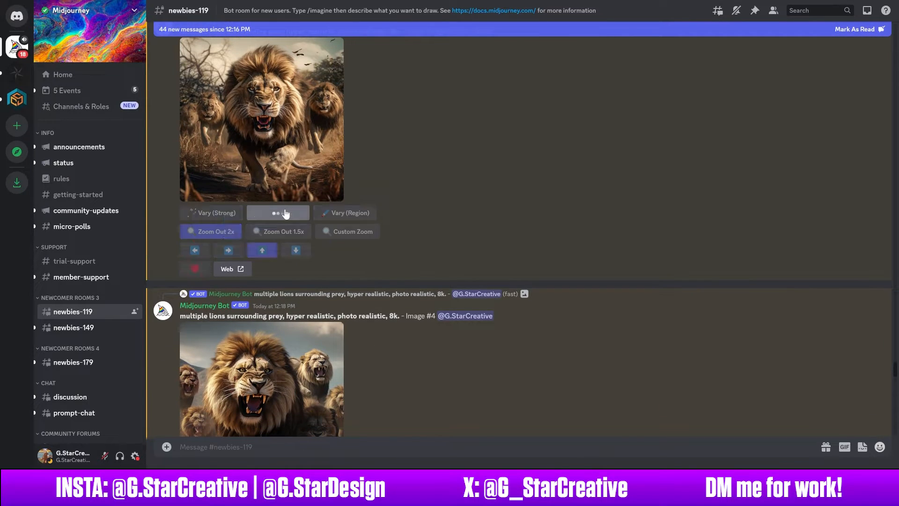
scroll(286, 213, down, 5)
scroll(486, 304, down, 5)
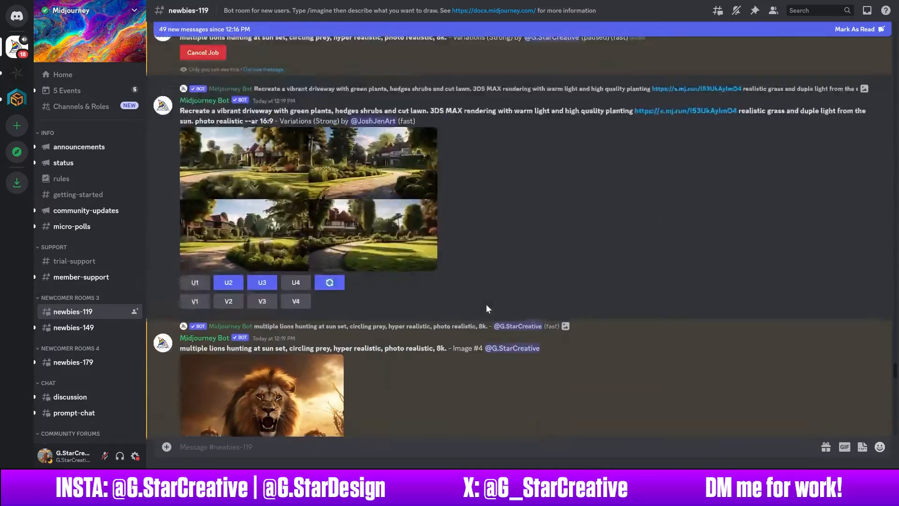
click(278, 294)
scroll(437, 300, down, 15)
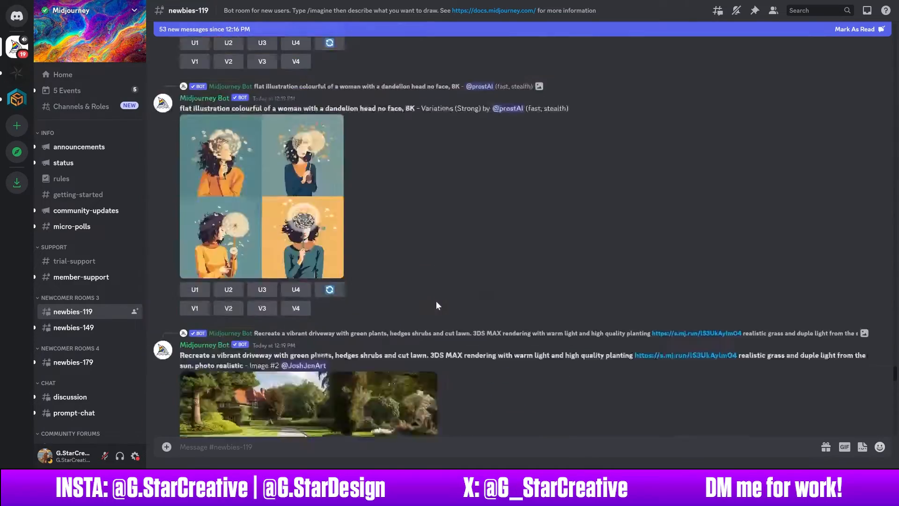
Step: Enlarge the surrounding-prey variations and the left-to-right sunset lion grid to examine the results
scroll(476, 329, up, 1)
click(300, 211)
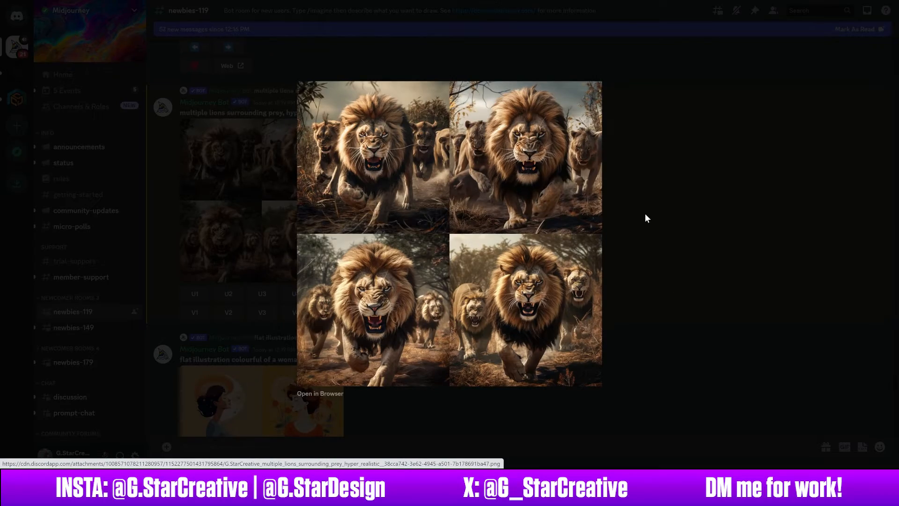
click(645, 215)
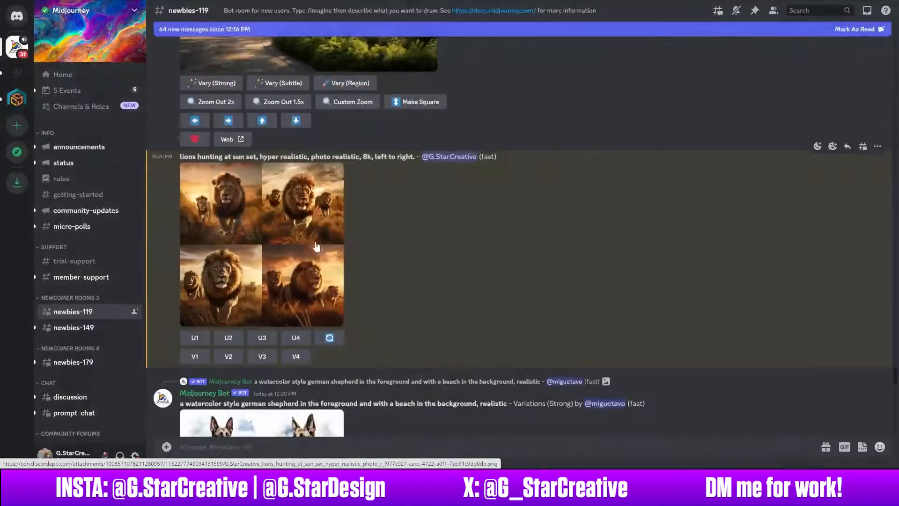
click(316, 246)
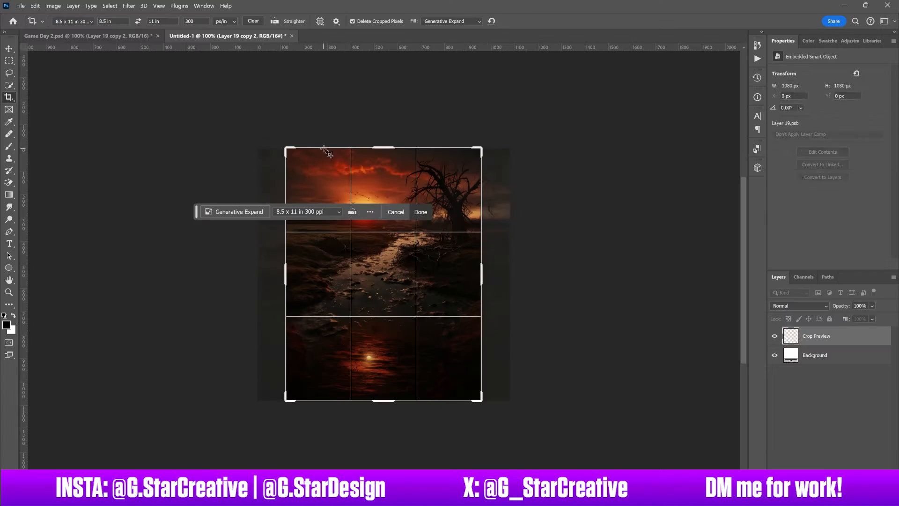
Step: In Photoshop, expand the sunset image on all sides with the Crop tool's Generative Expand at 8.5 x 11 in, choosing the second variation
drag(508, 260, 552, 260)
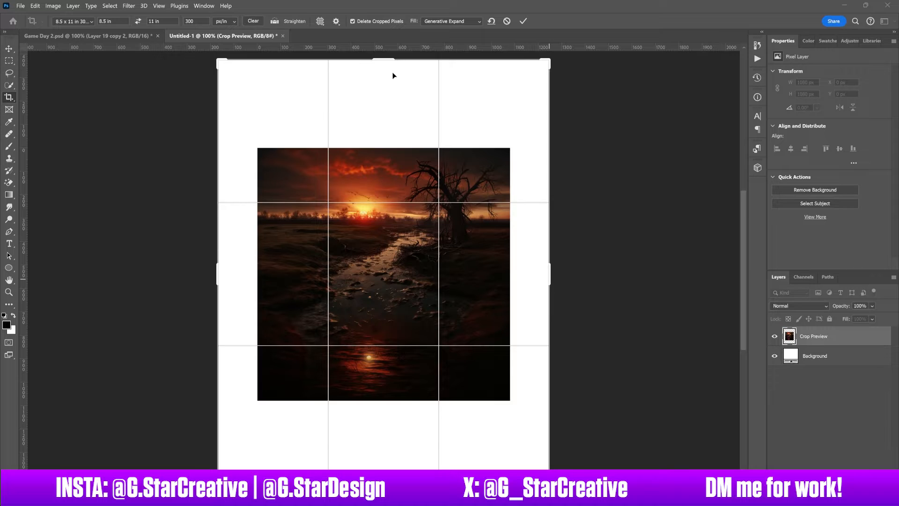
key(Return)
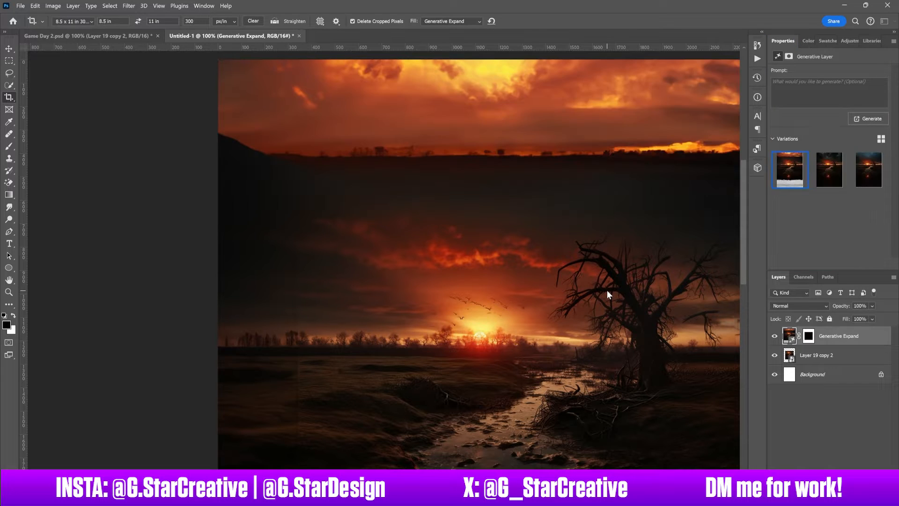
key(ctrl+0)
click(816, 179)
click(866, 169)
click(827, 169)
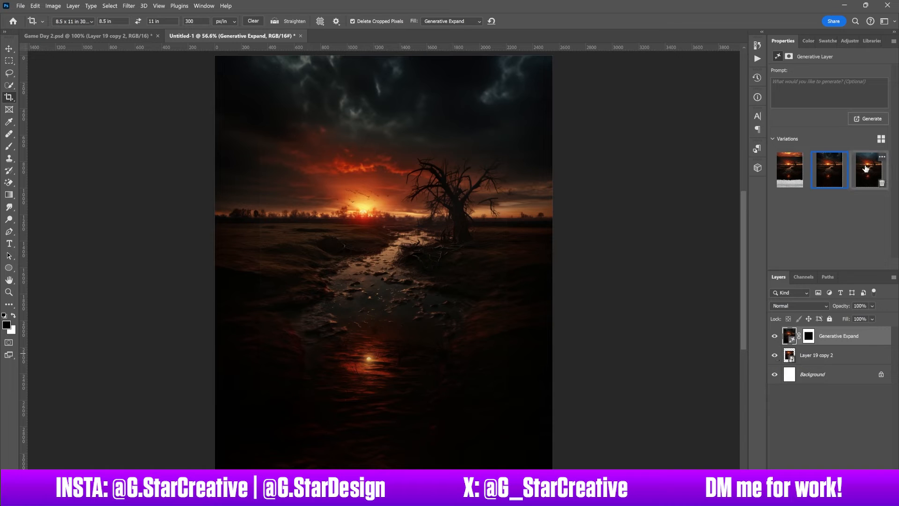
Step: Apply Generative Fill to the vertical strip near the image's left side and the sky above the tree, choosing the second sky variation
drag(284, 437, 283, 433)
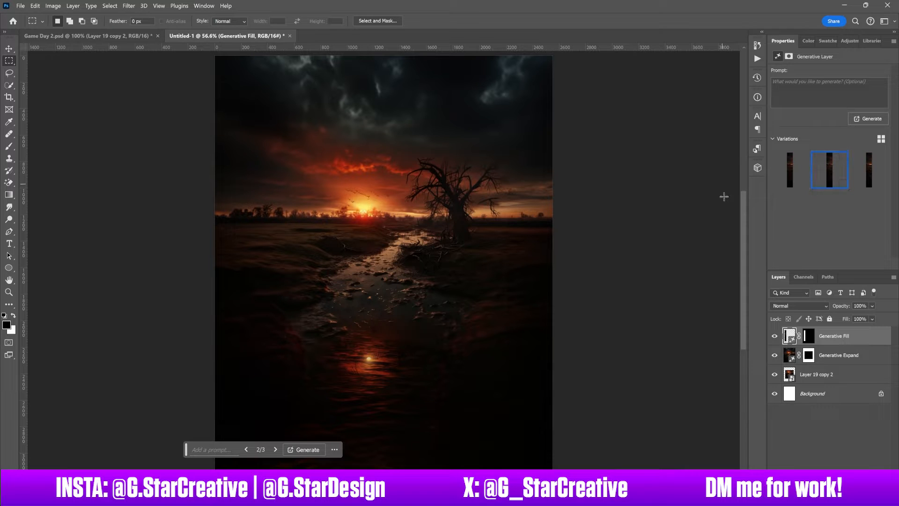
drag(331, 115, 512, 164)
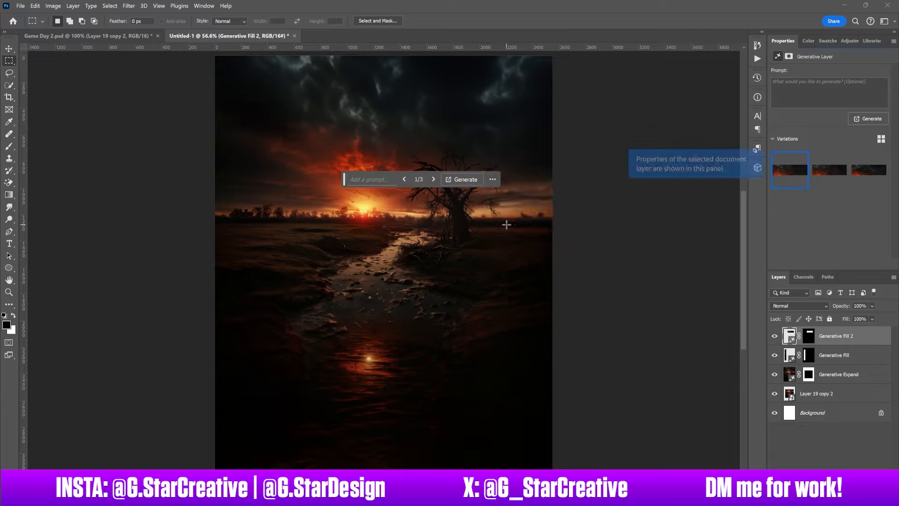
click(819, 176)
click(492, 179)
click(508, 239)
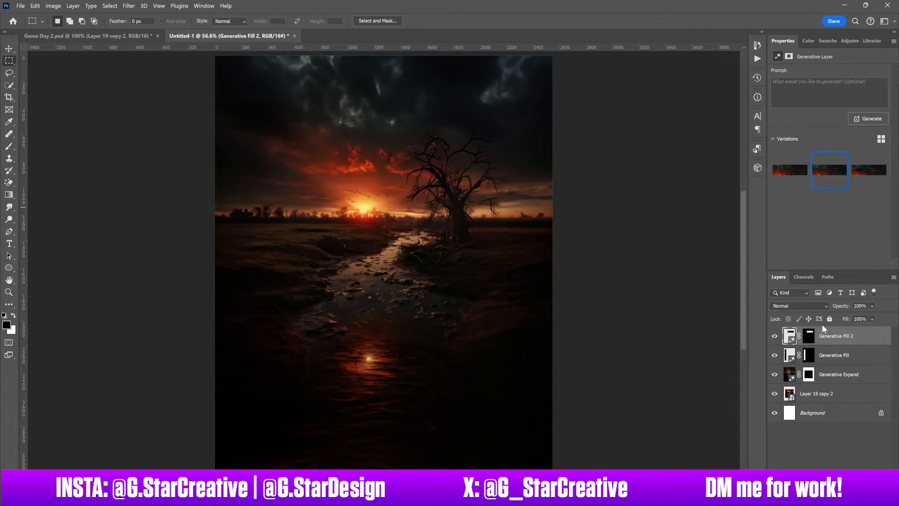
Step: Delete the three generative layers and apply Generative Fill without a prompt to the tall strip along the canvas's left edge
key(Delete)
key(Delete)
key(Delete)
drag(215, 55, 315, 473)
click(35, 6)
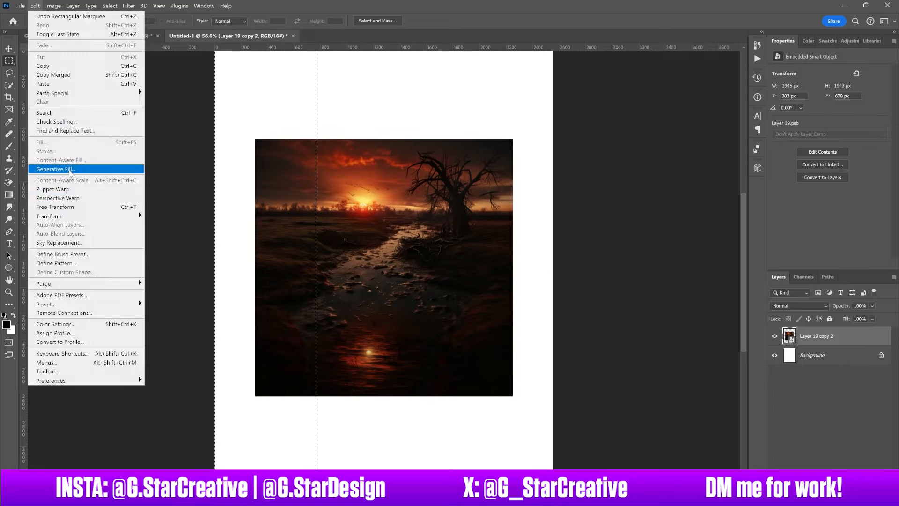
click(67, 170)
click(605, 202)
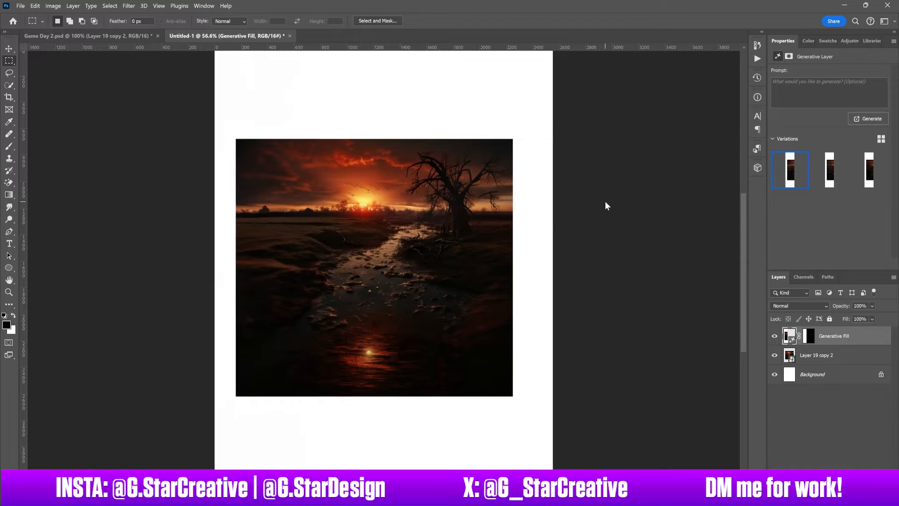
Step: Apply Generative Fill to the blank area across the top of the canvas and choose the third variation
scroll(605, 202, up, 3)
drag(203, 224, 569, 105)
click(35, 6)
click(55, 169)
click(474, 199)
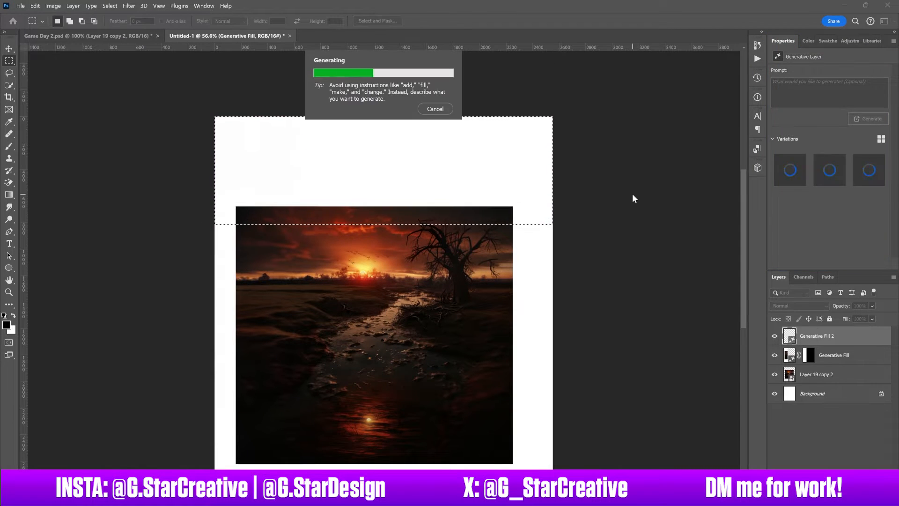
click(865, 172)
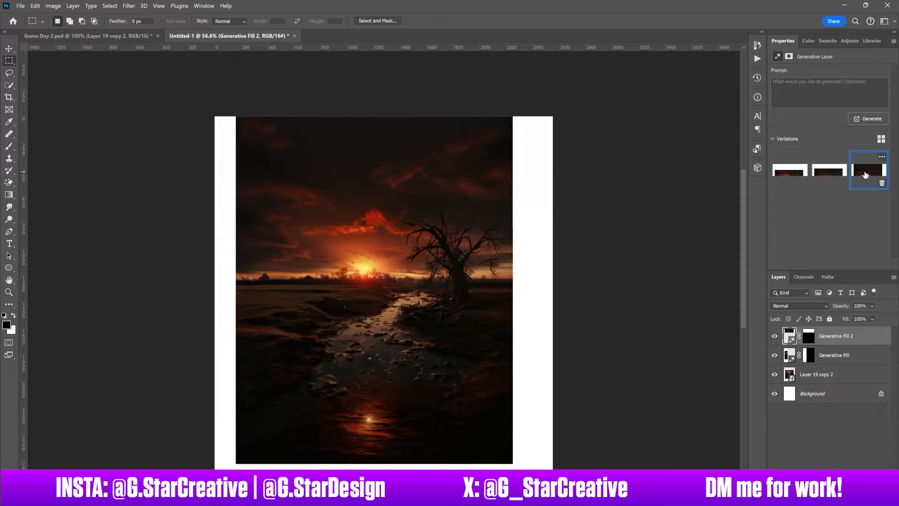
Step: Delete both Generative Fill layers and undo the canvas expansion
key(Delete)
key(Delete)
key(ctrl+z)
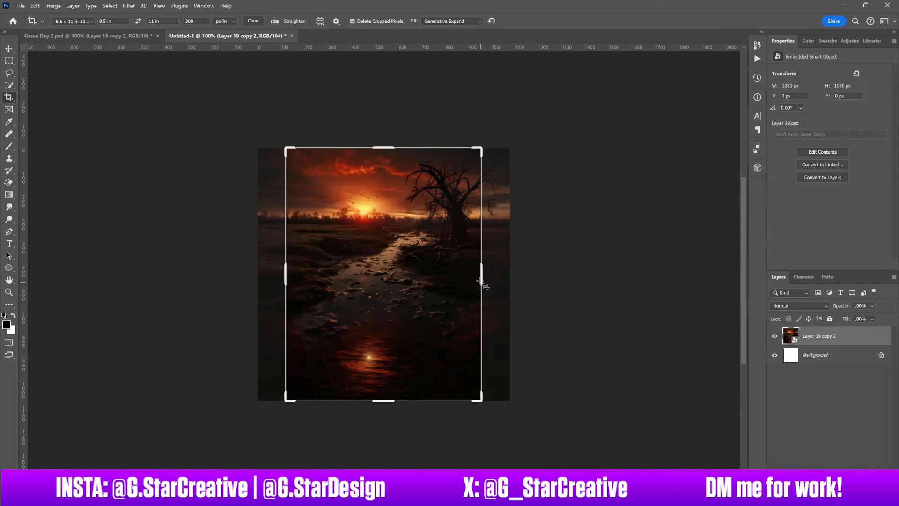
Step: Expand the canvas above and below the sunset image with Generative Expand, fitting the 8.5 x 11 in crop to the image's full width
drag(482, 283, 512, 276)
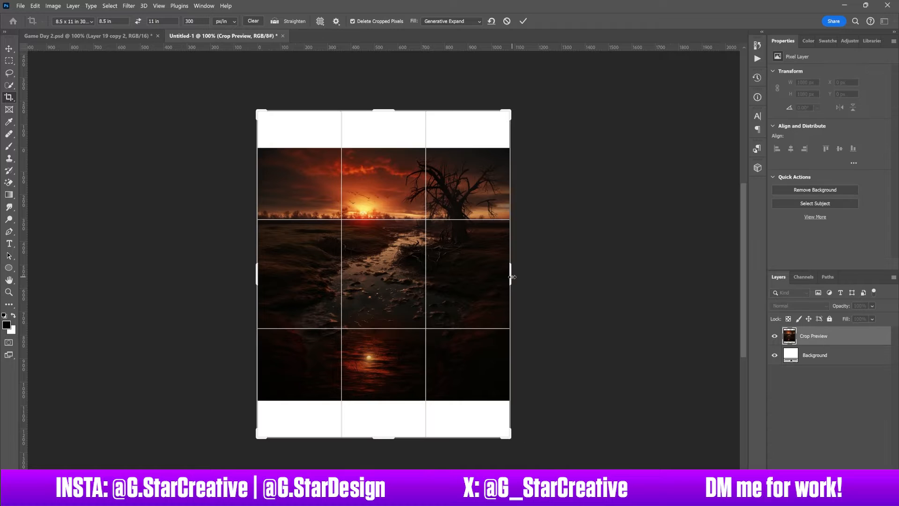
click(335, 21)
click(523, 21)
click(478, 203)
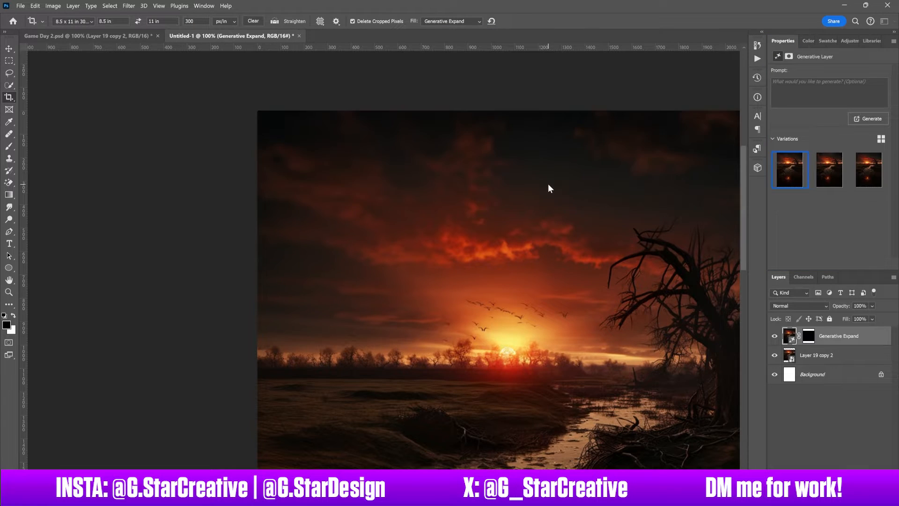
key(ctrl+0)
drag(327, 201, 215, 56)
key(Escape)
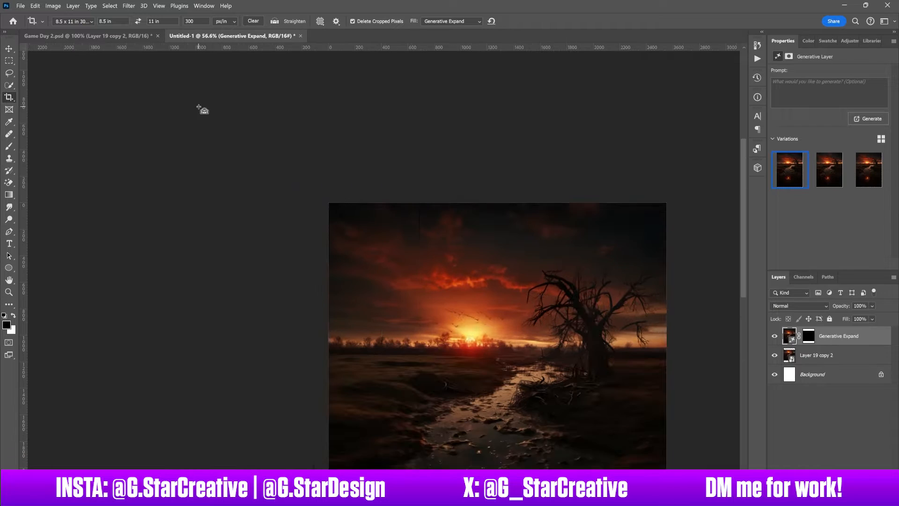
Step: Apply Generative Fill to a small area at the tree's right-hand branches on the horizon and choose the third variation
key(ctrl+minus)
key(m)
drag(527, 222, 539, 222)
right_click(368, 112)
click(381, 238)
click(478, 202)
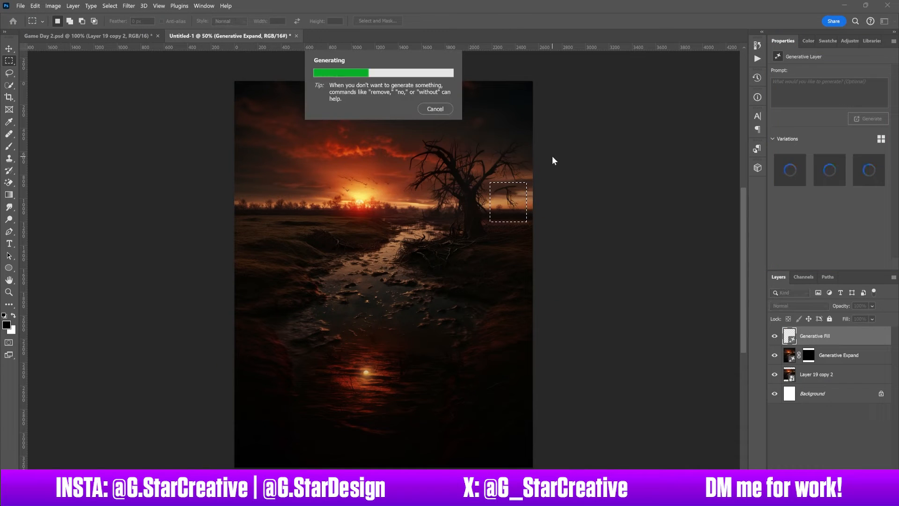
click(866, 174)
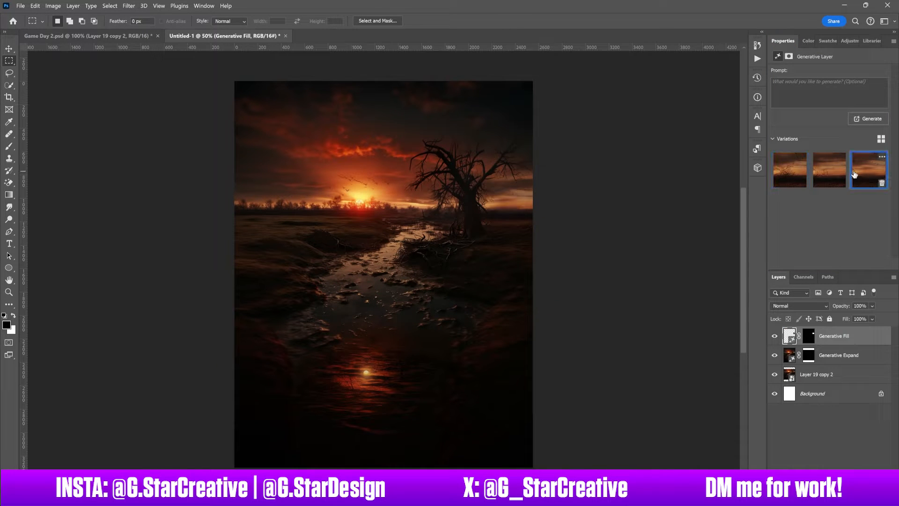
Step: Select the bright sun reflection in the water and replace it with Generative Fill
drag(356, 363, 378, 386)
click(868, 119)
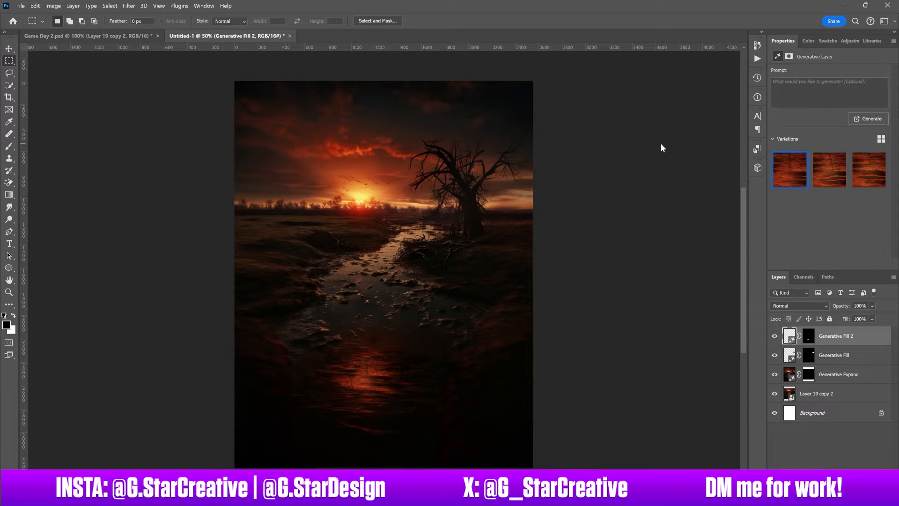
Step: Select the red sun reflection in the lower water and replace it with Generative Fill, choosing the third variation
drag(305, 309, 426, 431)
click(479, 202)
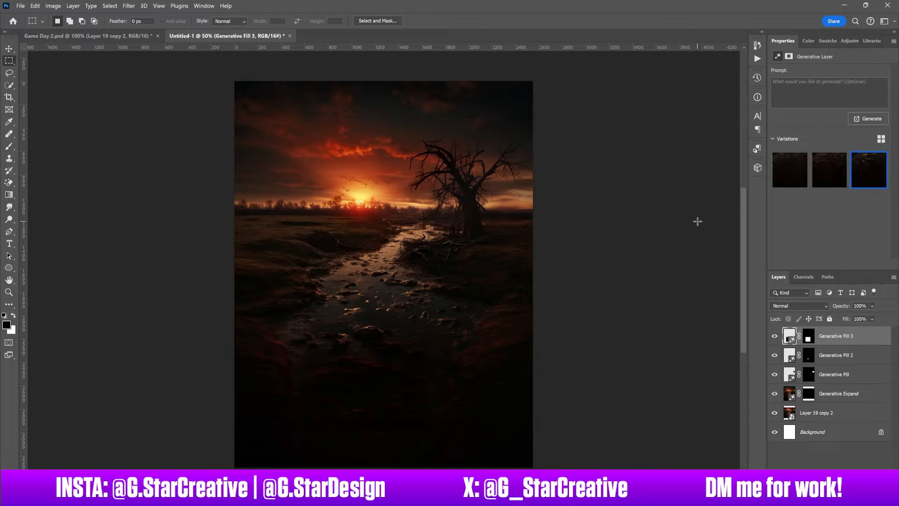
Step: Rasterize the Generative Fill 3 layer and enlarge the Spot Healing Brush to 125
key(j)
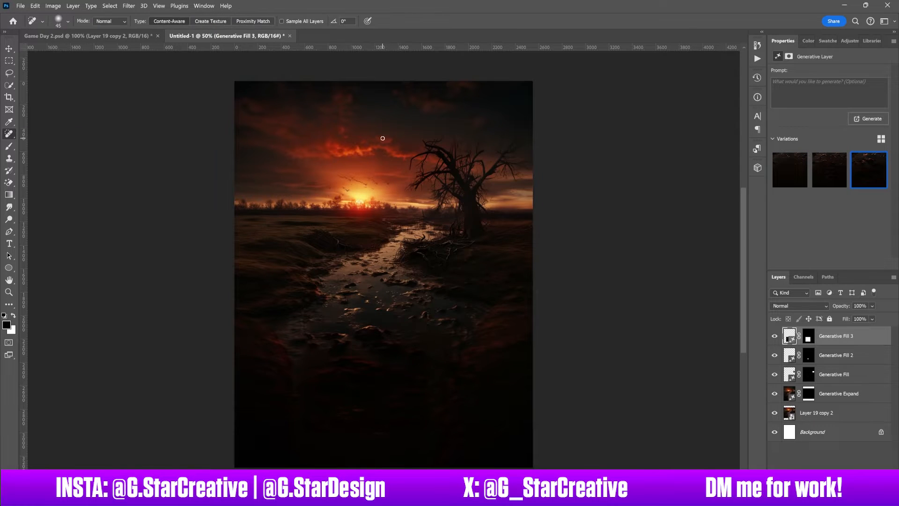
click(381, 129)
key(Return)
alt+click(391, 118)
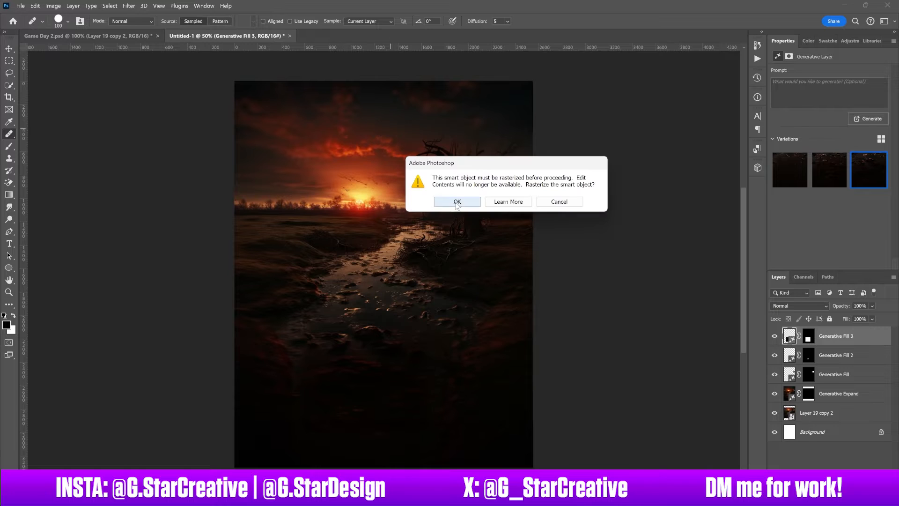
key(Return)
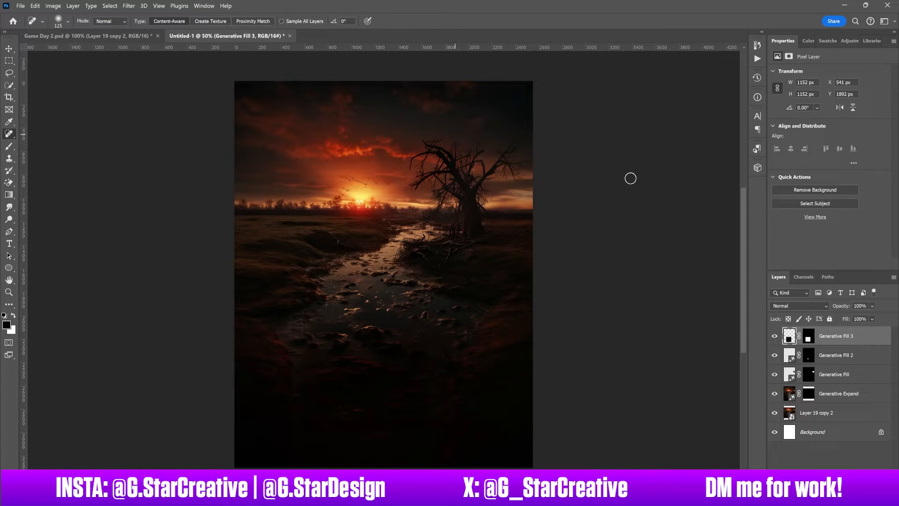
click(58, 23)
click(58, 23)
Step: Bring the extended sunset image into Game Day 2.psd and scale it to about 1188 x 1537 px, covering the canvas
click(9, 48)
drag(337, 241, 311, 175)
key(ctrl+t)
drag(703, 241, 424, 244)
drag(340, 216, 459, 250)
drag(542, 281, 525, 283)
key(Return)
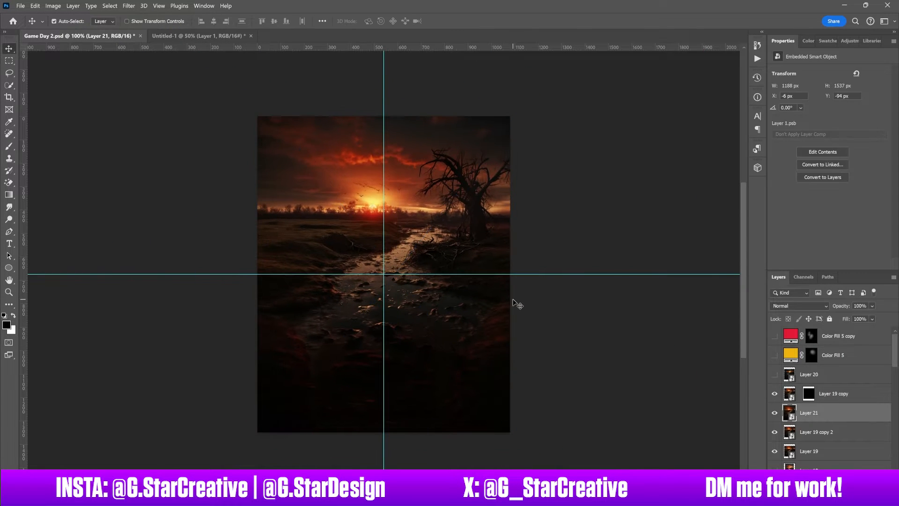
Step: Hide the guides and delete the Layer 19 copy layer
key(ctrl+;)
click(833, 394)
key(Delete)
Step: Close the Untitled-1 document without saving it
click(251, 37)
key(n)
Step: Show the Layer 15 bear and mask out its white background on a duplicate layer
scroll(820, 367, down, 5)
scroll(839, 414, up, 5)
click(838, 414)
scroll(839, 414, down, 10)
click(775, 449)
click(775, 450)
scroll(833, 367, up, 8)
click(774, 393)
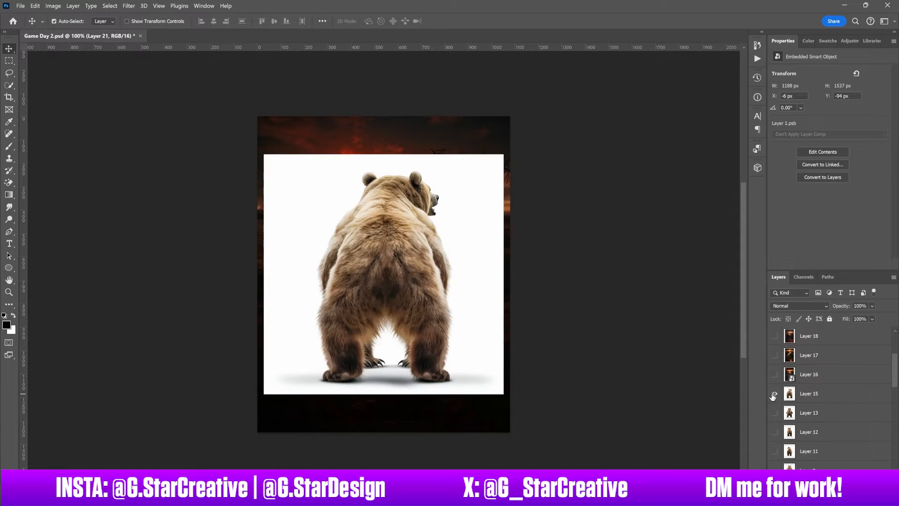
click(834, 396)
key(ctrl+plus)
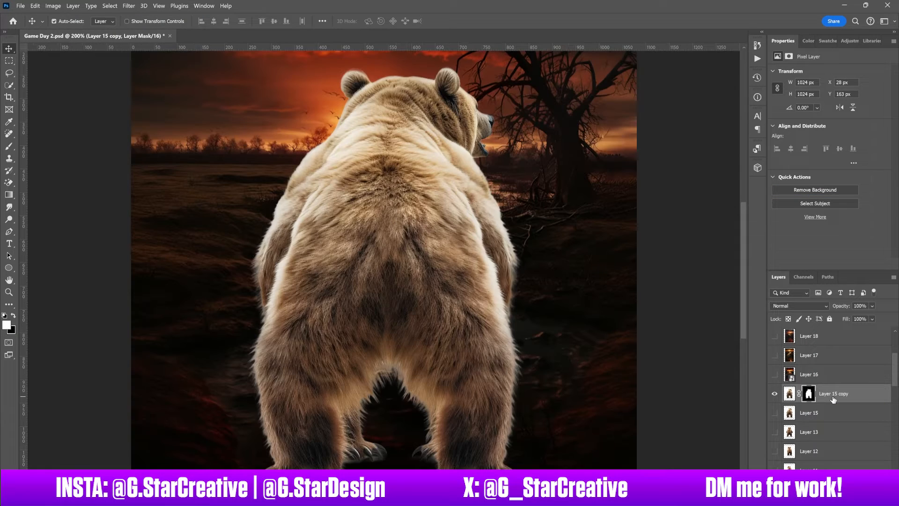
key(ctrl+0)
Step: Convert the masked bear to a smart object, then flip it horizontally and fit it at about 689 x 1055 px in the artwork's lower-right corner
right_click(832, 394)
click(842, 146)
click(35, 6)
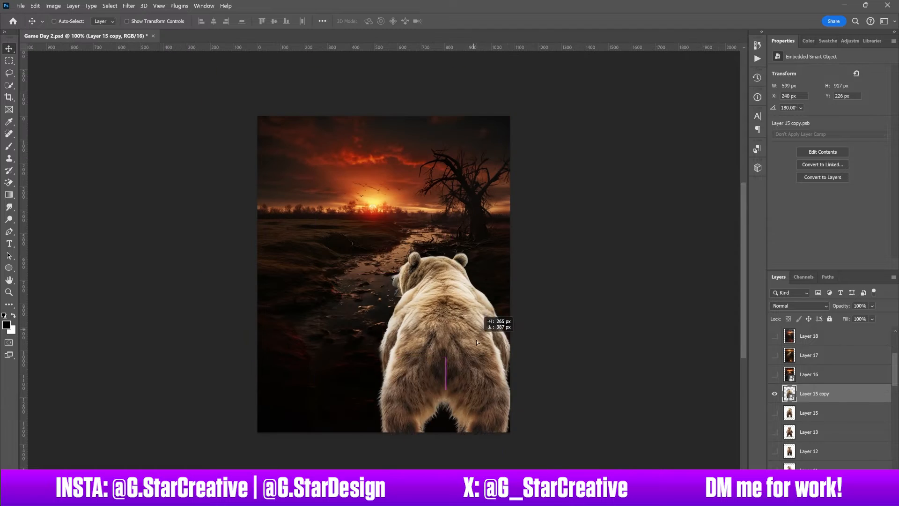
drag(476, 339, 504, 350)
key(Return)
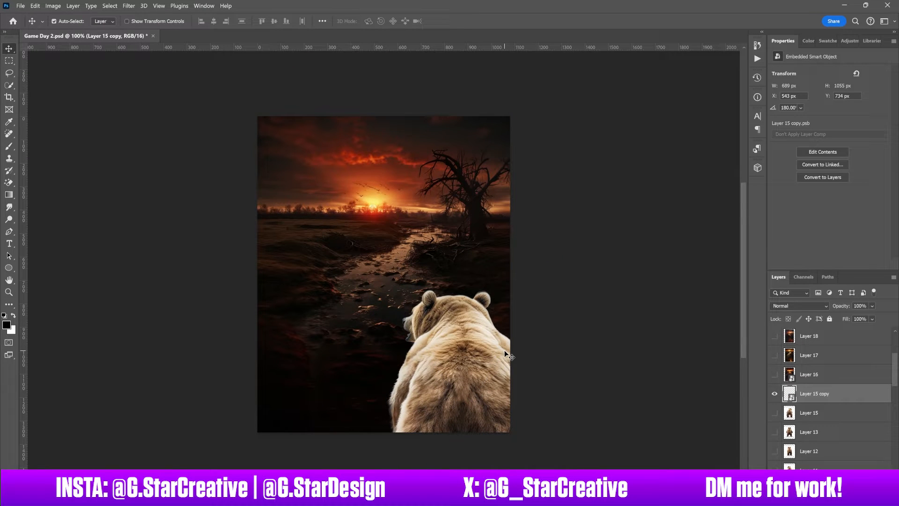
Step: Move the Layer 12 bear directly below Layer 15 copy and make it visible
scroll(780, 438, down, 2)
click(775, 413)
click(827, 413)
key(ctrl+shift+bracketright)
drag(809, 356, 808, 434)
click(775, 371)
Step: Duplicate Layer 12 and mask out the duplicate's white background
key(ctrl+j)
right_click(830, 385)
click(801, 189)
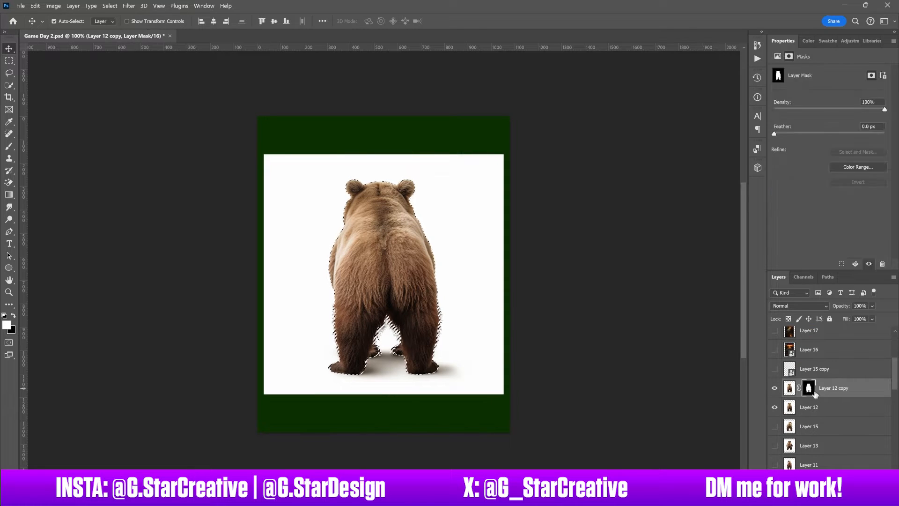
Step: Convert the masked Layer 12 bear to a smart object and delete the redundant copy
ctrl+click(810, 389)
right_click(833, 402)
click(848, 157)
click(820, 500)
click(827, 390)
key(Delete)
right_click(844, 389)
click(803, 219)
Step: Hide the green Color Fill 2 layer and show the sunset background and the Layer 15 copy bear
scroll(824, 398, down, 5)
click(775, 425)
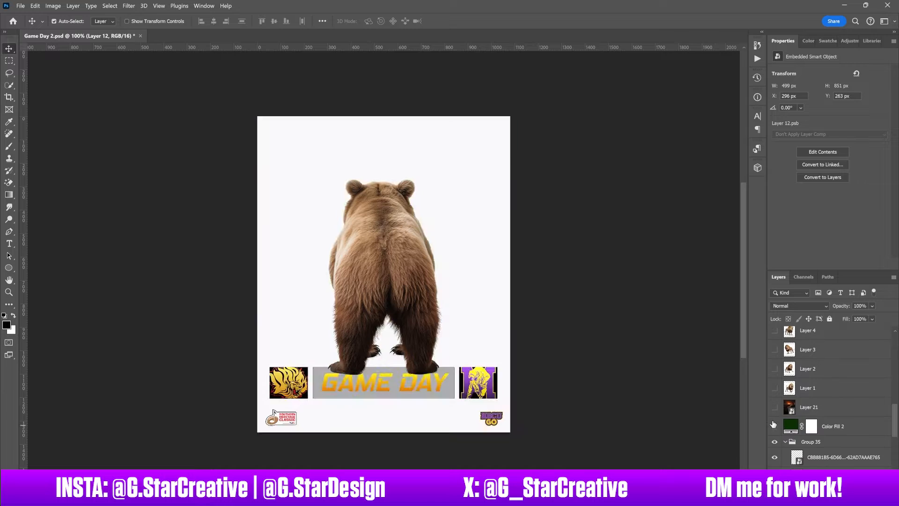
click(775, 407)
scroll(824, 398, up, 6)
click(775, 426)
Step: Move Layer 12 above Layer 15 copy and scale the bear to about 797 x 1359 px in the artwork's lower-left corner
drag(814, 445, 810, 420)
key(ctrl+t)
drag(345, 414, 361, 396)
key(Return)
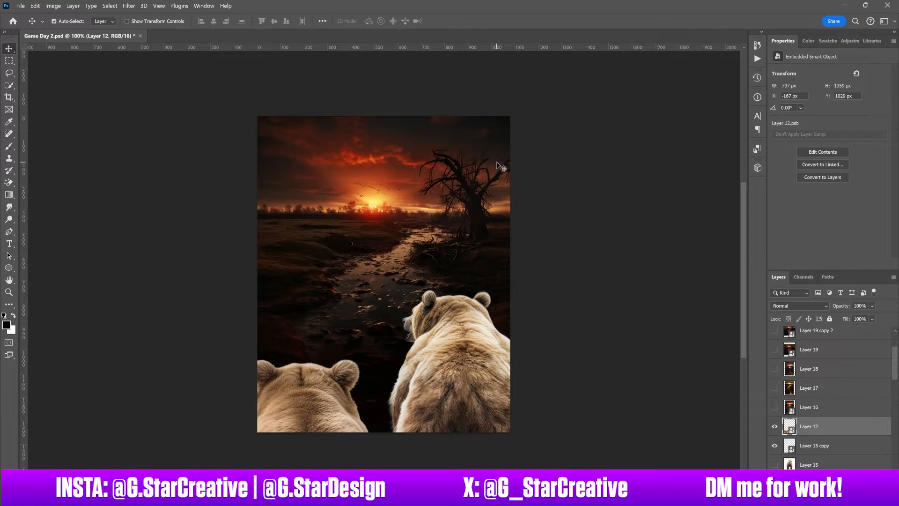
Step: Check the unused older sunset layers down to Layer 16, and collect them in a hidden group
double_click(773, 406)
double_click(773, 368)
double_click(774, 349)
scroll(796, 365, up, 3)
click(817, 374)
shift+click(817, 467)
key(ctrl+g)
click(785, 370)
scroll(778, 373, down, 2)
click(775, 367)
click(785, 332)
Step: Group the unused bear layers 15, 13, 11 and 9, and move the hidden group higher in the layer stack
click(775, 386)
drag(775, 347, 775, 443)
click(775, 386)
click(775, 405)
click(775, 405)
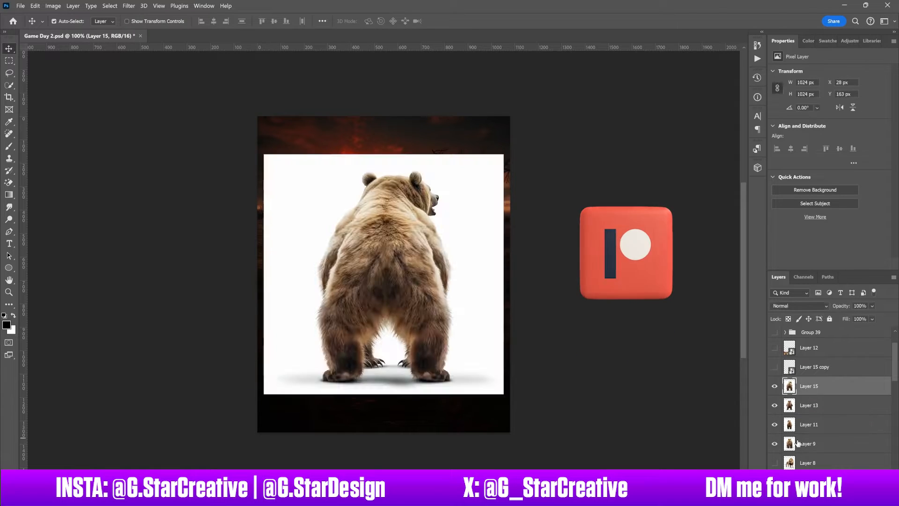
shift+click(799, 444)
key(ctrl+g)
drag(810, 382, 810, 339)
click(775, 344)
Step: Examine the lion image layers one at a time, from Layer 8 down to Layer 1
double_click(775, 359)
double_click(776, 378)
double_click(775, 397)
double_click(775, 417)
double_click(775, 436)
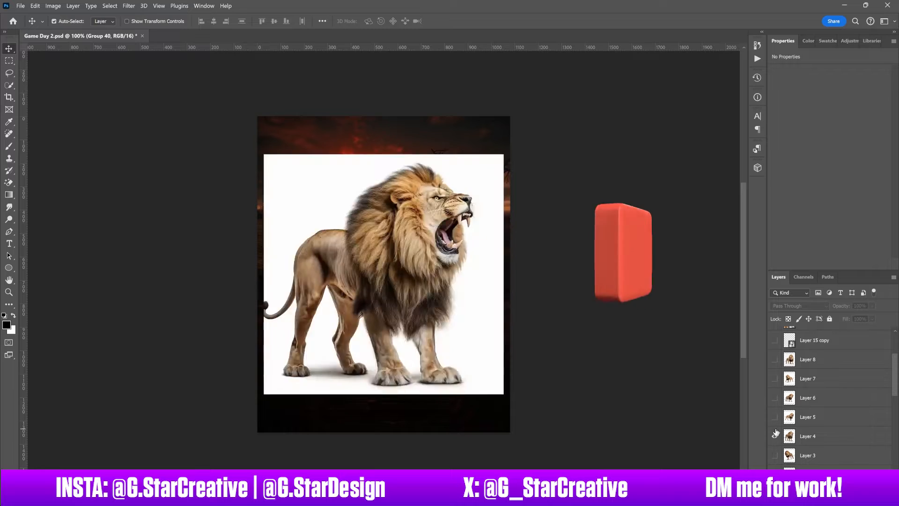
double_click(774, 455)
scroll(773, 456, down, 2)
click(774, 456)
click(773, 457)
click(774, 457)
click(774, 457)
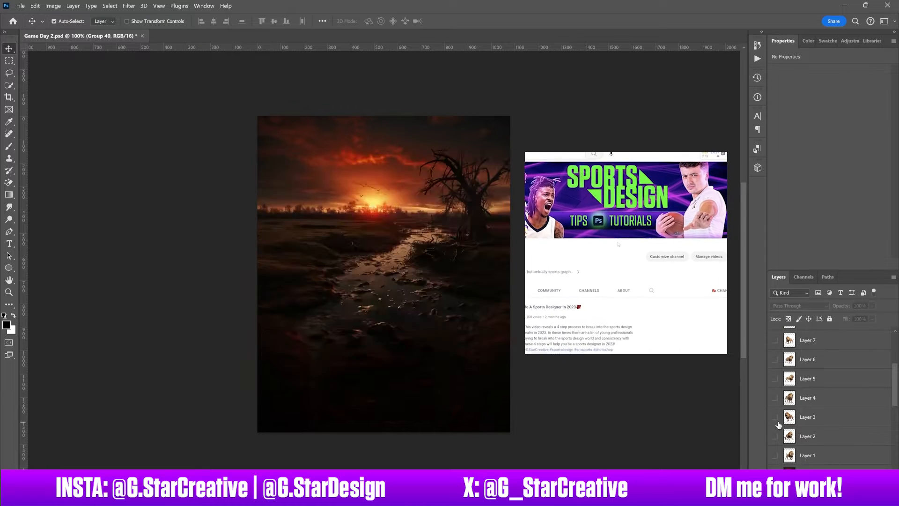
scroll(778, 424, up, 2)
Step: Show the Layer 8 lion and mask out its white background on a duplicate layer
click(775, 417)
click(774, 398)
click(775, 360)
click(775, 398)
click(775, 417)
click(817, 359)
key(ctrl+j)
click(817, 189)
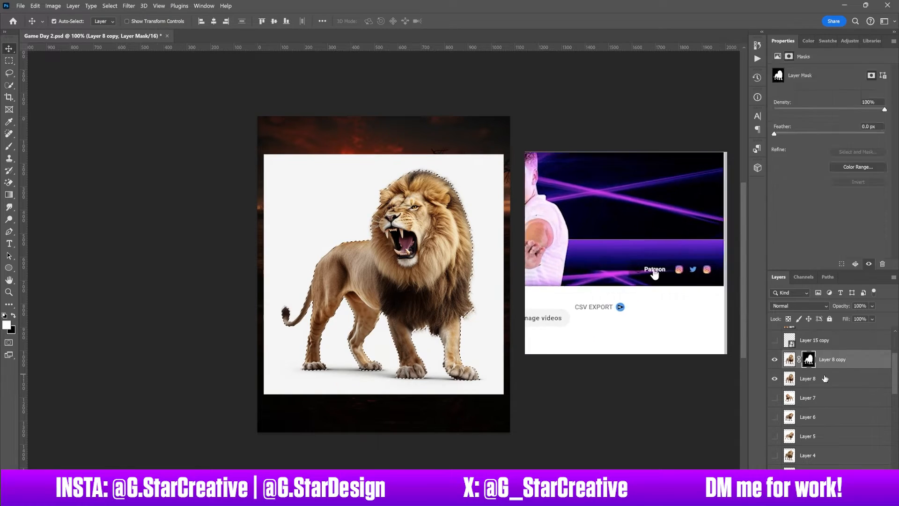
Step: Delete the redundant lion layer and convert the cut-out lion to a smart object
click(824, 379)
key(Delete)
right_click(853, 360)
Step: Scale the Layer 8 lion down to less than 42% and place it at the foot of the tree near the artwork's right edge
key(ctrl+t)
drag(483, 167, 421, 232)
drag(384, 276, 461, 236)
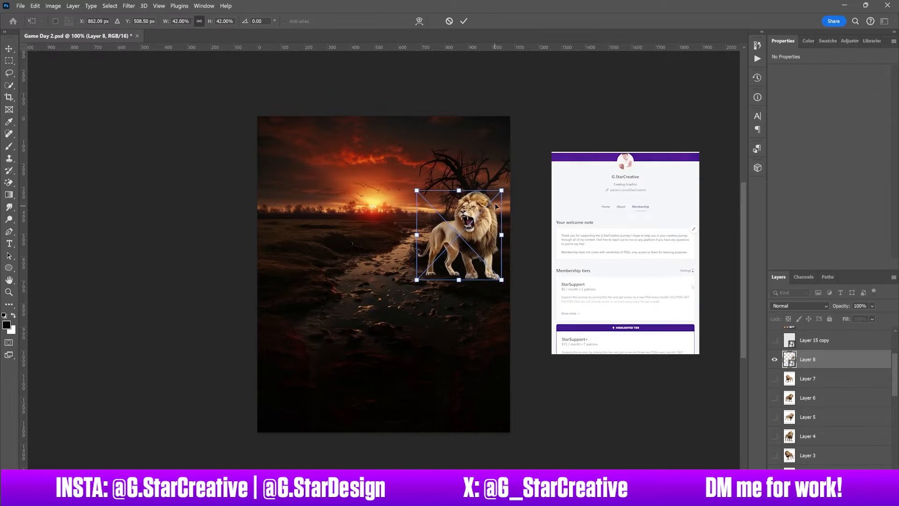
drag(503, 191, 487, 207)
drag(474, 237, 482, 250)
key(Return)
Step: Show the two foreground bears, Layer 15 copy and Layer 12, again
click(775, 340)
scroll(799, 360, up, 2)
scroll(798, 361, up, 1)
click(774, 378)
scroll(791, 389, down, 3)
Step: Preview and delete the unused lion layers 7, 6, 5 and 4
click(775, 378)
click(808, 378)
key(Delete)
click(774, 379)
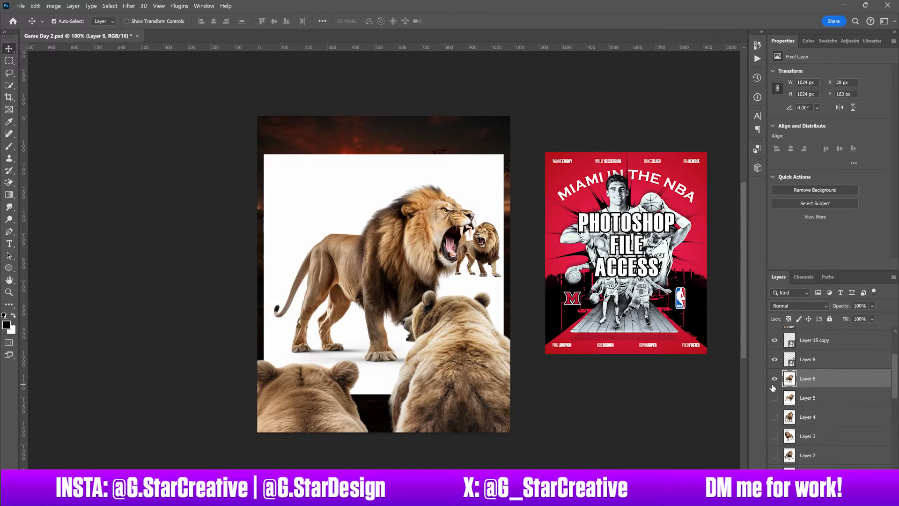
key(Delete)
key(Delete)
click(774, 379)
key(Delete)
Step: Mask out the white background of the Layer 3 lion and convert it to a smart object
click(775, 379)
click(815, 189)
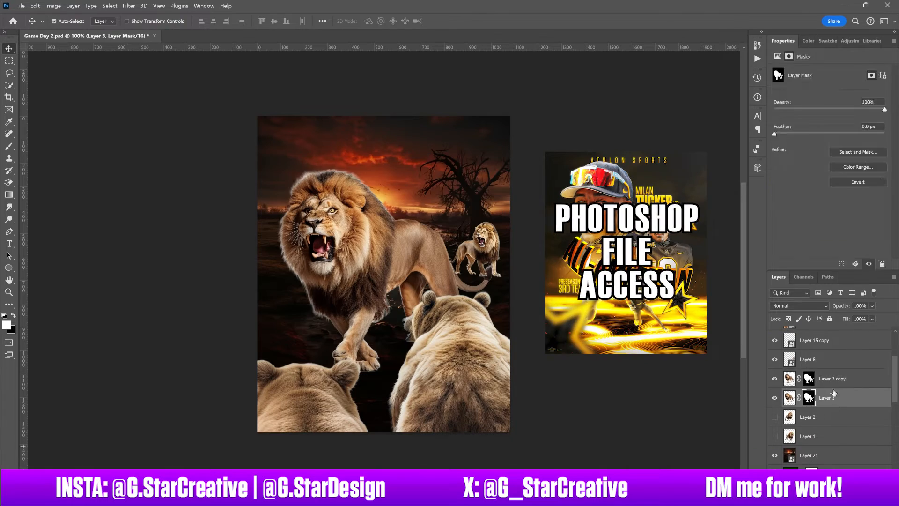
right_click(834, 381)
click(836, 121)
Step: Flip the Layer 3 lion horizontally, scale it to about 401 x 397 px and tilt it -5.49° at the artwork's left edge
key(ctrl+t)
drag(490, 167, 393, 259)
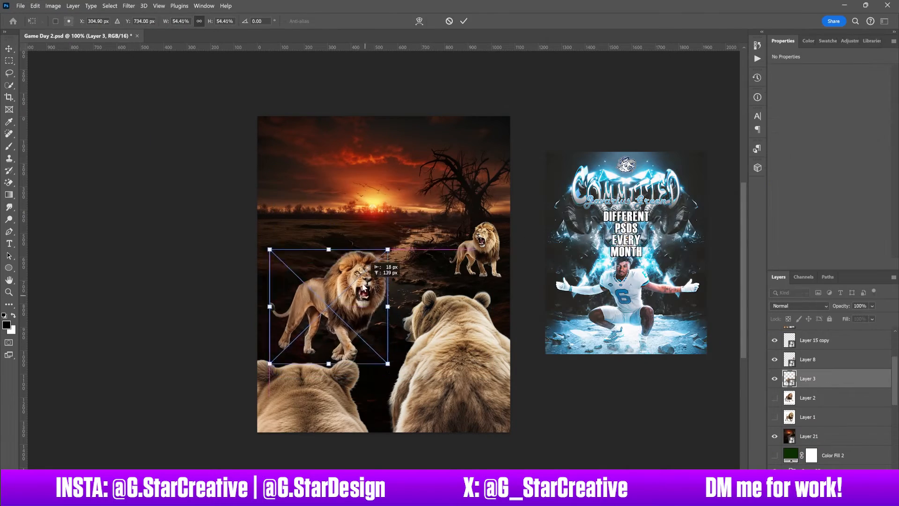
drag(372, 298, 365, 237)
drag(387, 199, 360, 218)
drag(327, 271, 307, 281)
drag(385, 254, 383, 250)
key(Return)
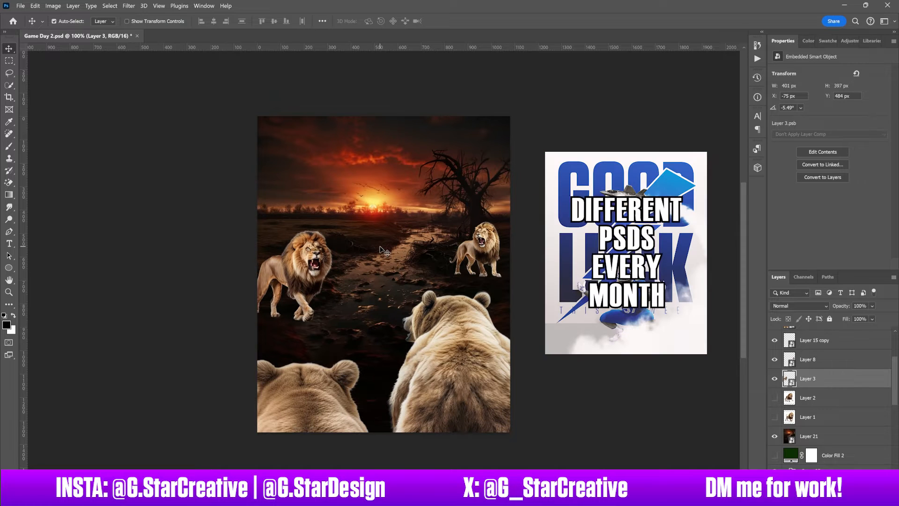
Step: Enlarge the left lion to about 440 x 427 px and slightly enlarge the lion by the tree
key(ctrl+t)
drag(331, 228, 337, 218)
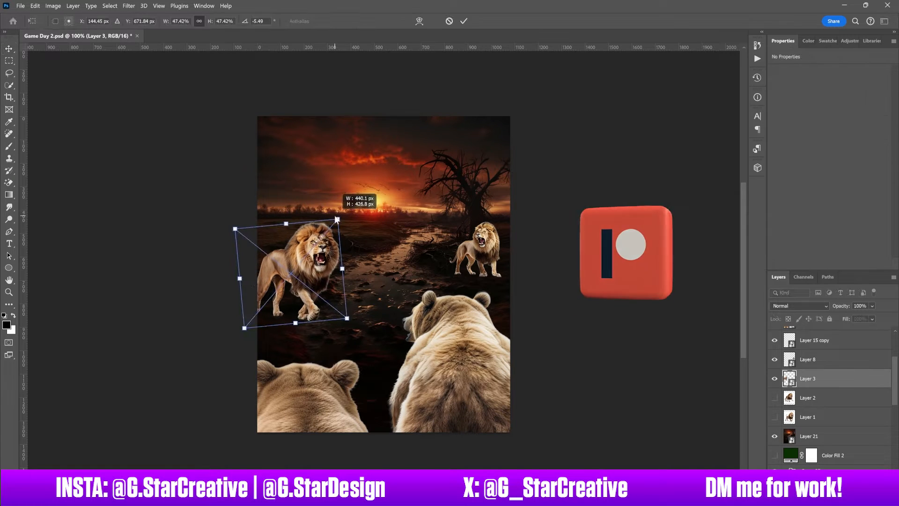
key(Return)
click(482, 248)
key(ctrl+t)
drag(503, 222, 507, 218)
key(Return)
Step: Enlarge the left lion further and move it closer to the artwork's left edge
click(328, 254)
key(ctrl+t)
drag(247, 323, 240, 330)
key(Return)
drag(356, 301, 343, 285)
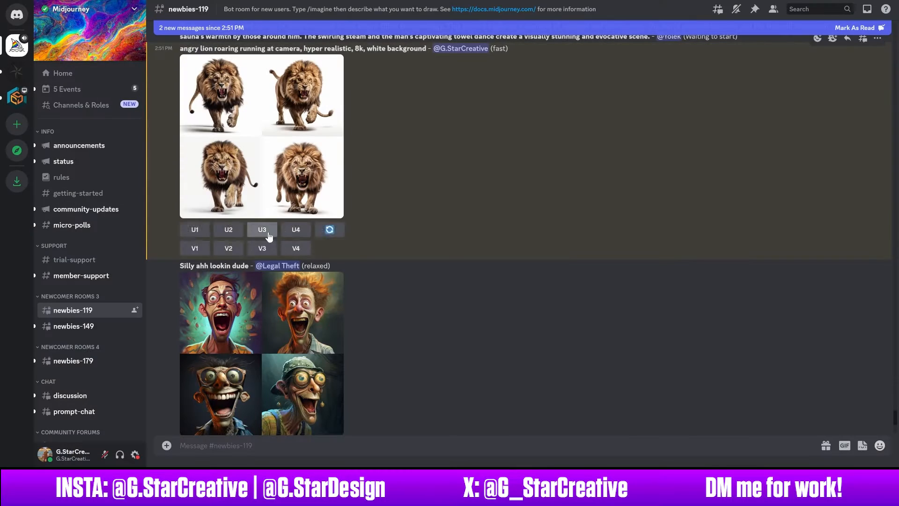
Step: Switch to Midjourney in Discord and request variations of the fourth image in the running-lion grid
click(300, 248)
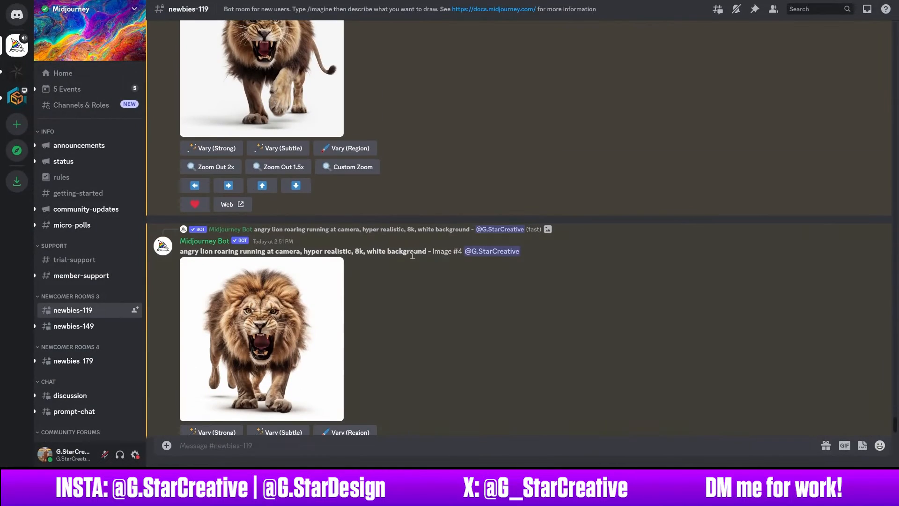
Step: Copy the upscaled running-lion Image #3 and paste it into the Game Day 2.psd document in Photoshop
scroll(412, 255, up, 3)
scroll(412, 255, down, 3)
scroll(412, 255, up, 2)
click(258, 207)
right_click(445, 206)
click(468, 235)
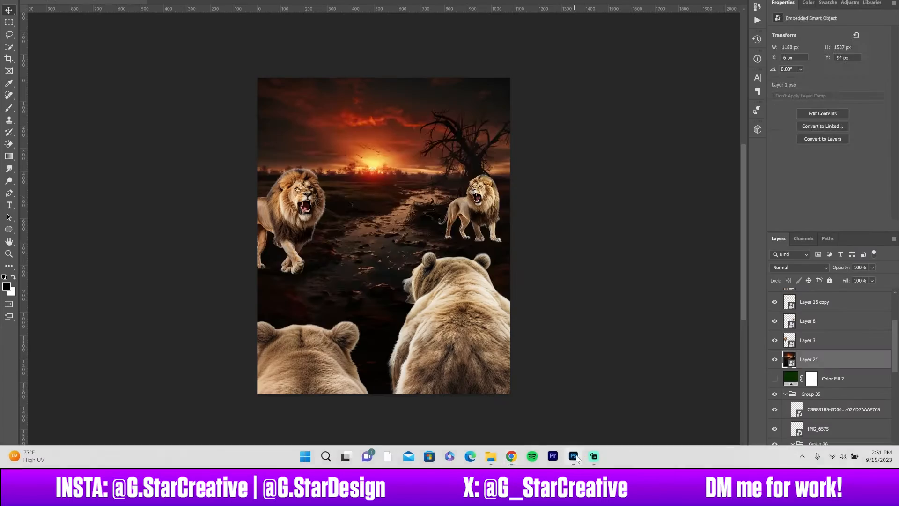
key(ctrl+v)
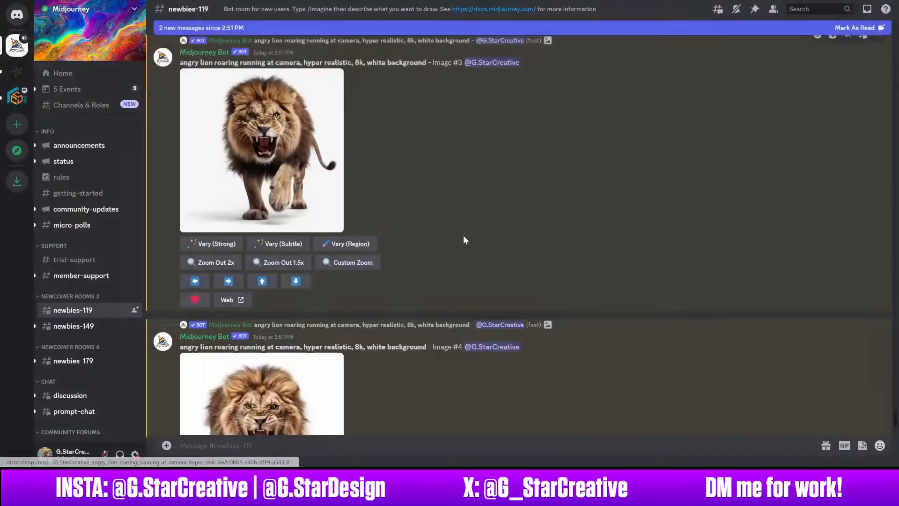
Step: Examine the running-lion grids in the Midjourney channel at enlarged size, including the newest strong variations
scroll(462, 235, down, 7)
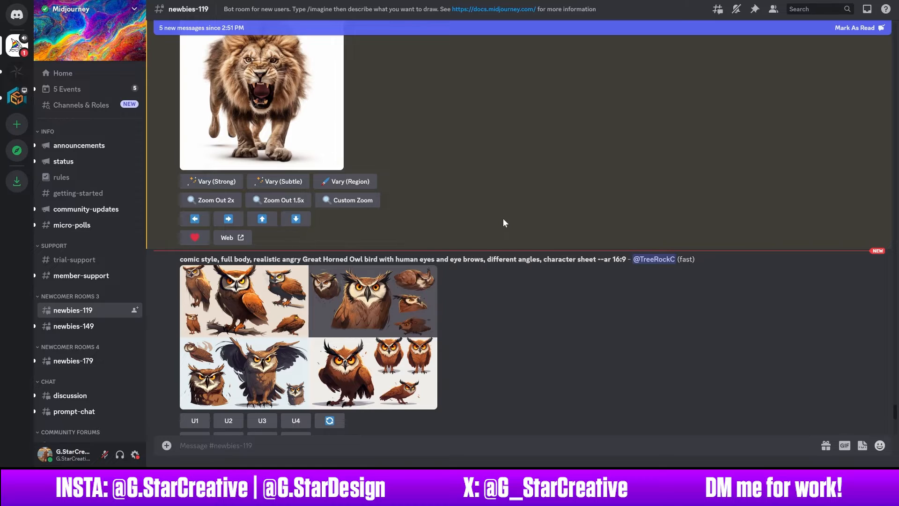
scroll(502, 218, down, 1)
scroll(503, 218, up, 13)
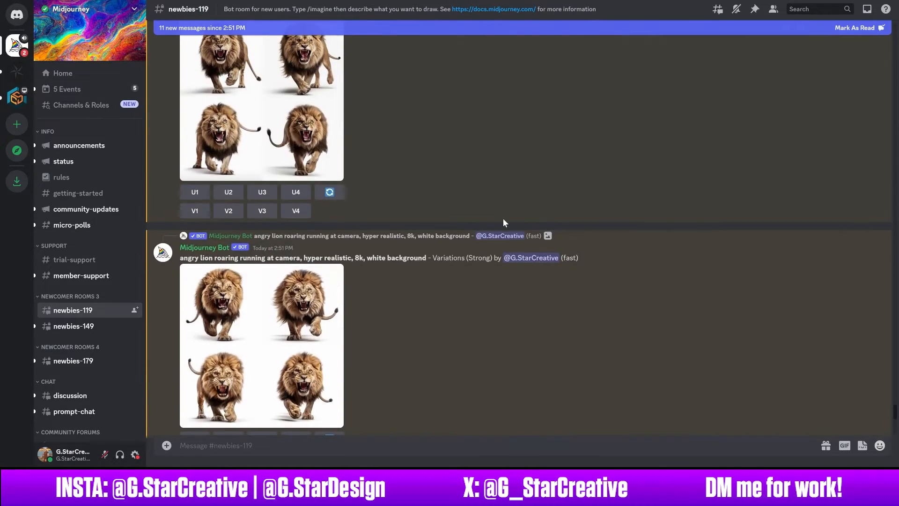
click(315, 151)
click(629, 162)
scroll(328, 281, down, 2)
click(299, 297)
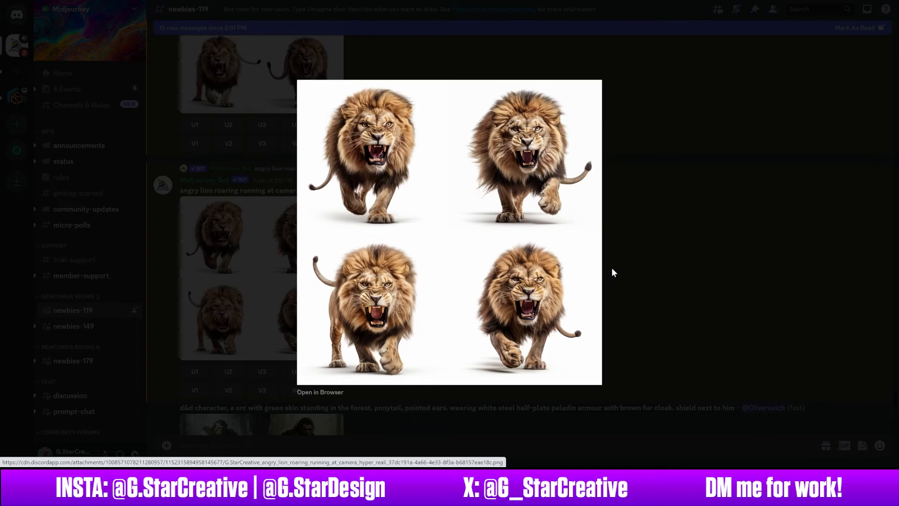
click(612, 272)
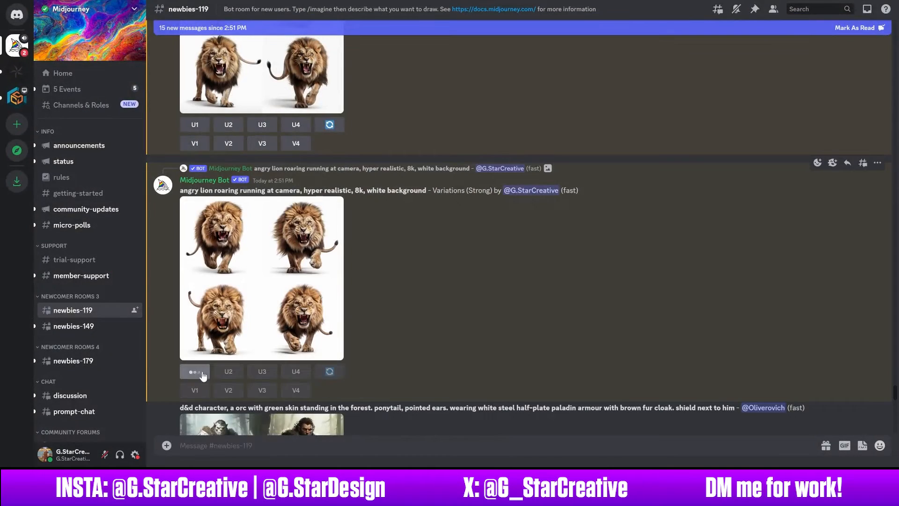
Step: Upscale the strong running-lion variations, then copy the upscaled Image #1 and paste it into Game Day 2.psd in Photoshop
scroll(409, 320, down, 7)
scroll(409, 320, up, 10)
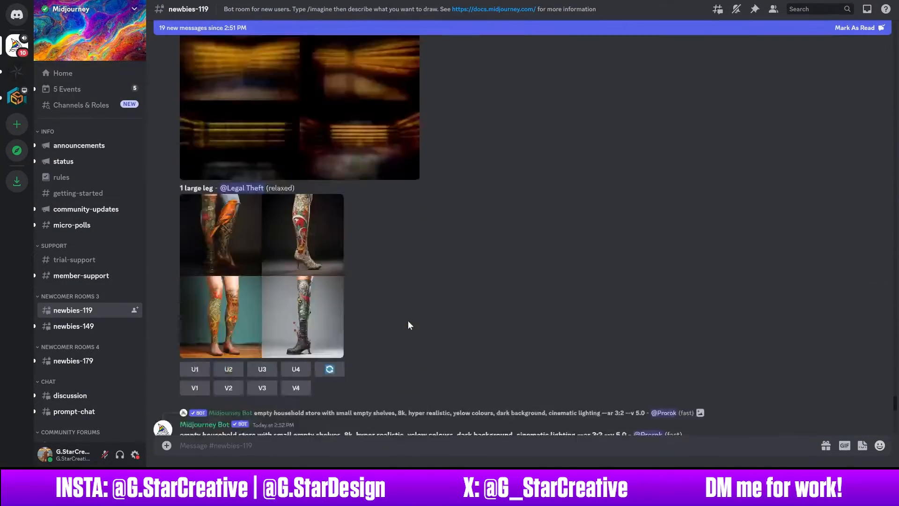
scroll(408, 320, down, 1)
click(305, 223)
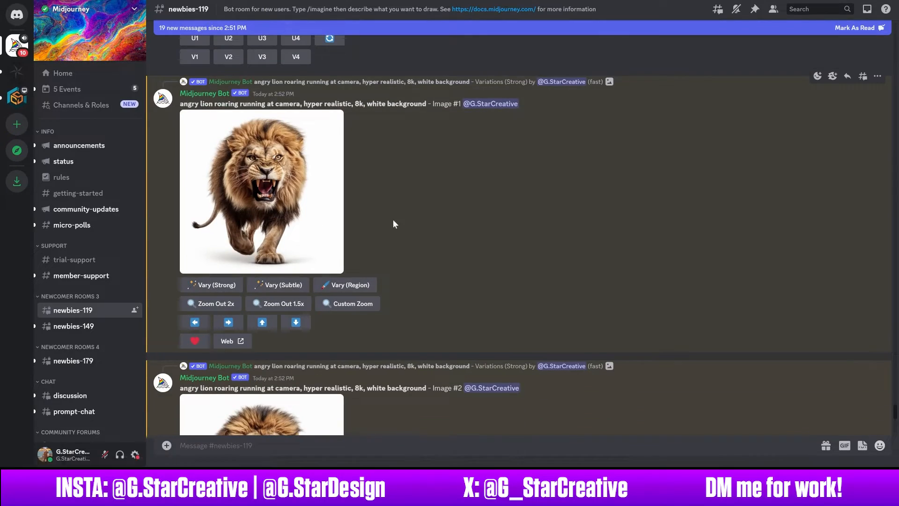
right_click(495, 199)
click(519, 234)
click(573, 457)
key(ctrl+v)
Step: Return to Midjourney, copy the upscaled Image #2 of the lion variations and paste it into the Photoshop document
click(511, 456)
click(653, 286)
scroll(653, 285, down, 6)
click(300, 197)
right_click(458, 196)
click(482, 231)
click(574, 456)
key(ctrl+v)
Step: Copy the upscaled lion variation Image #3 from Midjourney and paste it into the Photoshop document
click(511, 457)
click(652, 300)
scroll(420, 217, down, 7)
click(305, 163)
right_click(490, 173)
click(515, 207)
click(573, 456)
key(ctrl+v)
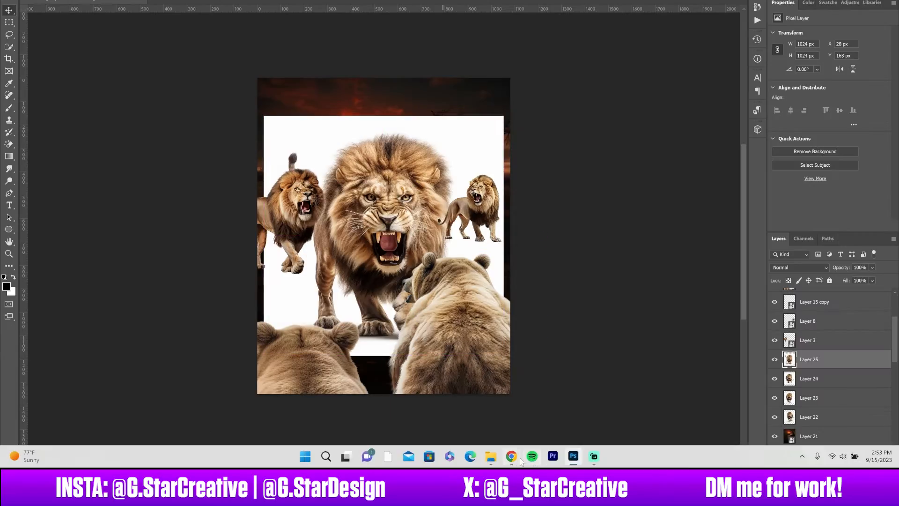
Step: Copy the remaining upscaled lion variation from Midjourney and paste it into the Photoshop document
click(511, 456)
click(260, 350)
right_click(432, 193)
click(458, 226)
click(573, 456)
key(ctrl+v)
Step: Hide the surrounding layers and remove the white background from the topmost pasted lion, Layer 26
drag(774, 340, 775, 454)
scroll(779, 375, up, 1)
click(775, 341)
scroll(829, 369, down, 2)
click(814, 190)
Step: Show Layer 25, remove its white background and convert it to a smart object
click(774, 397)
click(834, 397)
click(815, 190)
right_click(836, 397)
click(833, 146)
Step: Remove the white backgrounds from lion Layers 24, 23 and 22 and convert them to smart objects
click(775, 417)
click(833, 417)
click(814, 190)
right_click(838, 416)
click(774, 436)
click(833, 436)
click(815, 190)
click(774, 455)
click(814, 190)
right_click(836, 457)
Step: Select all five pasted lion layers, 22 through 26, and scale them down together to about half size
drag(774, 436, 775, 378)
shift+click(814, 380)
key(ctrl+t)
drag(496, 160, 447, 210)
key(Return)
Step: Compare the cut-out running lions by showing them one at a time against the sunset background and beside the left lion
drag(774, 378, 775, 439)
click(824, 455)
drag(439, 307, 435, 286)
key(ctrl+z)
click(775, 455)
click(774, 439)
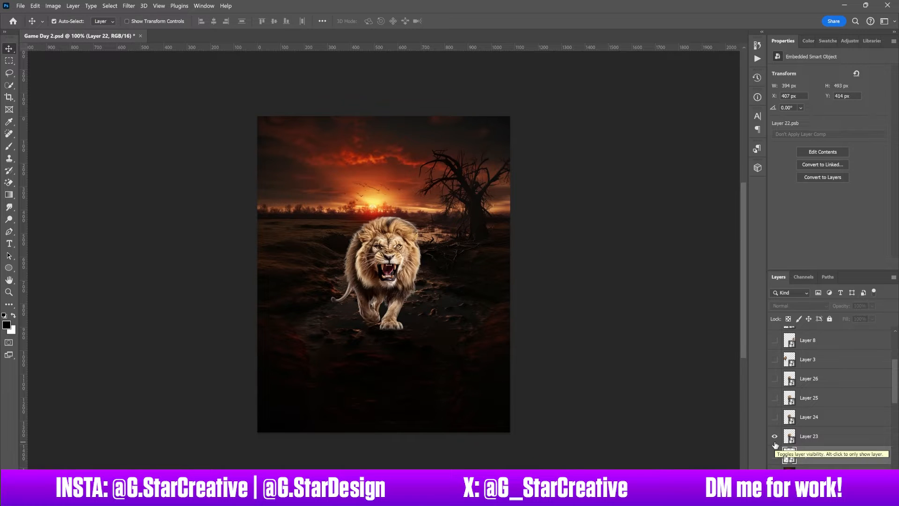
click(774, 437)
click(775, 419)
click(775, 418)
click(775, 399)
click(774, 398)
click(774, 381)
click(775, 359)
click(775, 398)
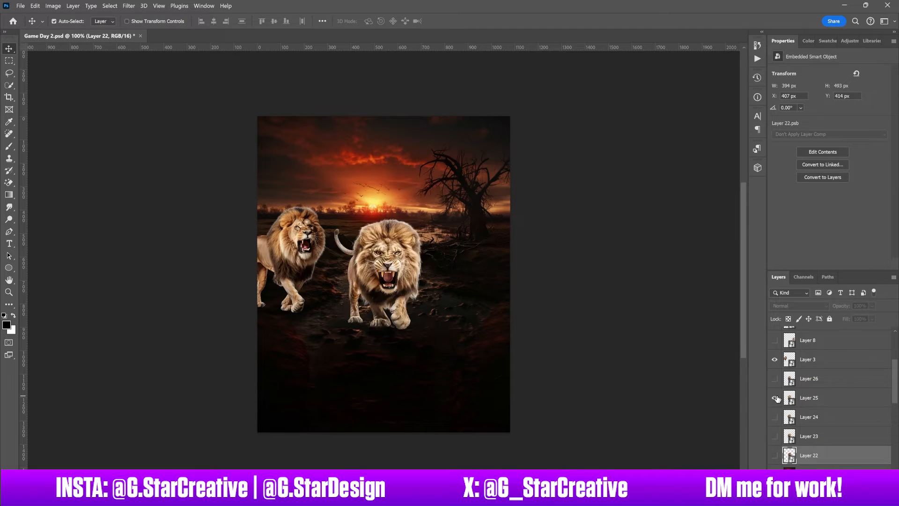
click(775, 398)
Step: Show the Layer 24 lion with the other lions and the bears, and move it up between the two side lions
click(774, 416)
scroll(774, 398, up, 1)
drag(774, 378, 774, 340)
mouse_move(380, 269)
mouse_down()
mouse_move(389, 269)
mouse_move(388, 259)
mouse_up()
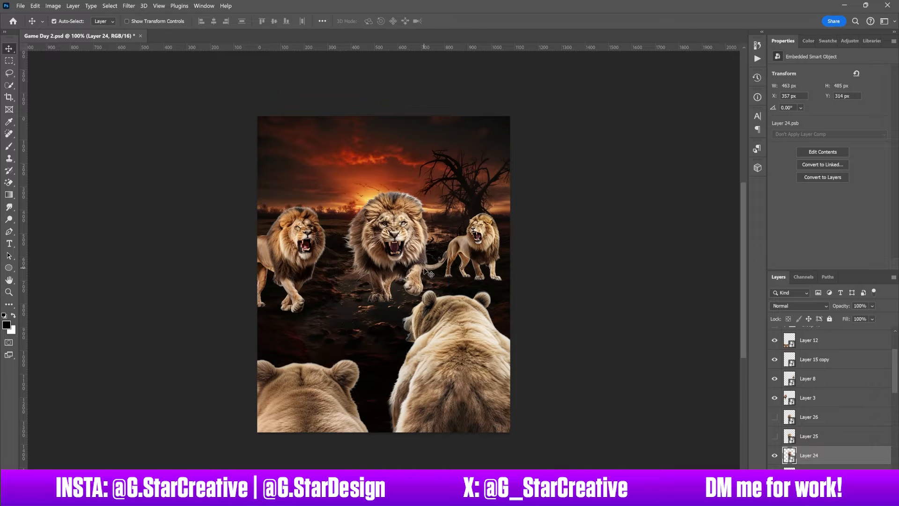
Step: Shrink the left lion to about 303 x 300 px and move it up toward the horizon at the artwork's left edge
key(ctrl)
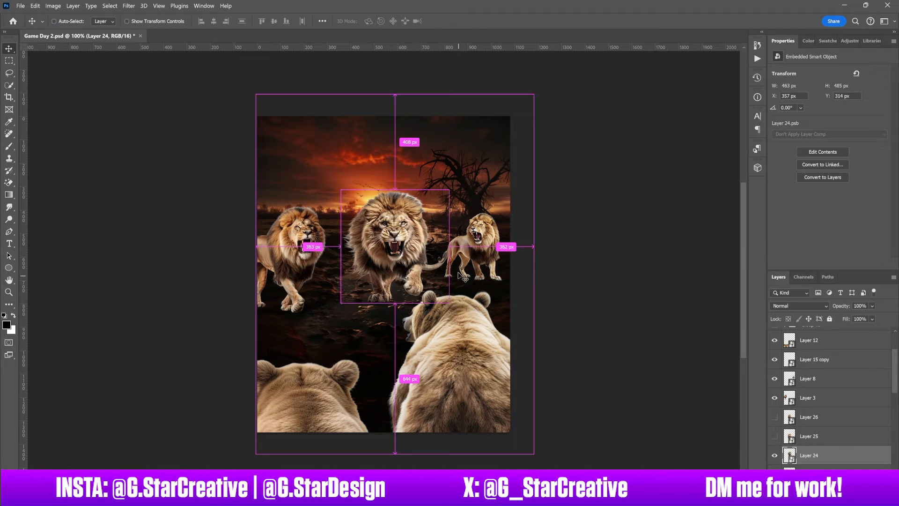
click(307, 260)
key(ctrl+t)
drag(323, 203, 310, 219)
drag(293, 248, 290, 217)
key(Return)
Step: Move the centre lion down and left at 48.27% scale, and raise the lion by the tree slightly
click(476, 249)
drag(396, 243, 373, 266)
key(ctrl+t)
drag(427, 211, 420, 218)
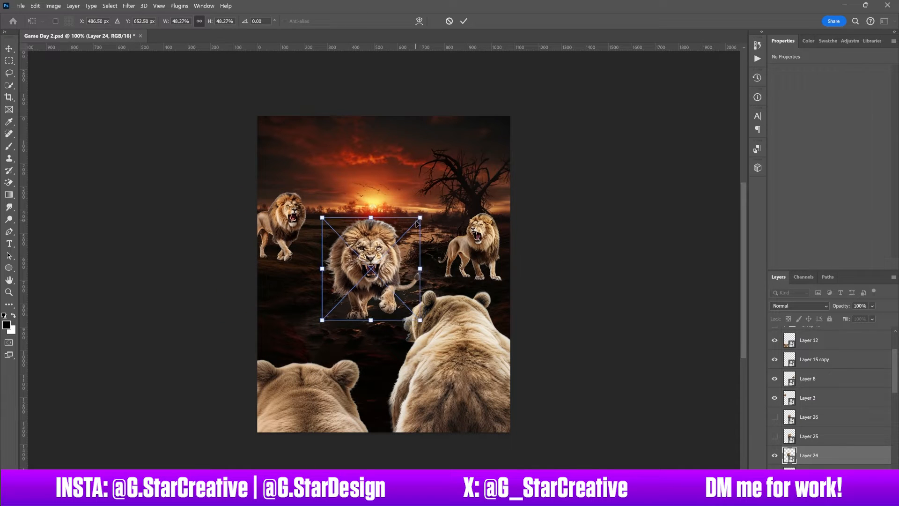
key(Return)
drag(411, 264, 401, 270)
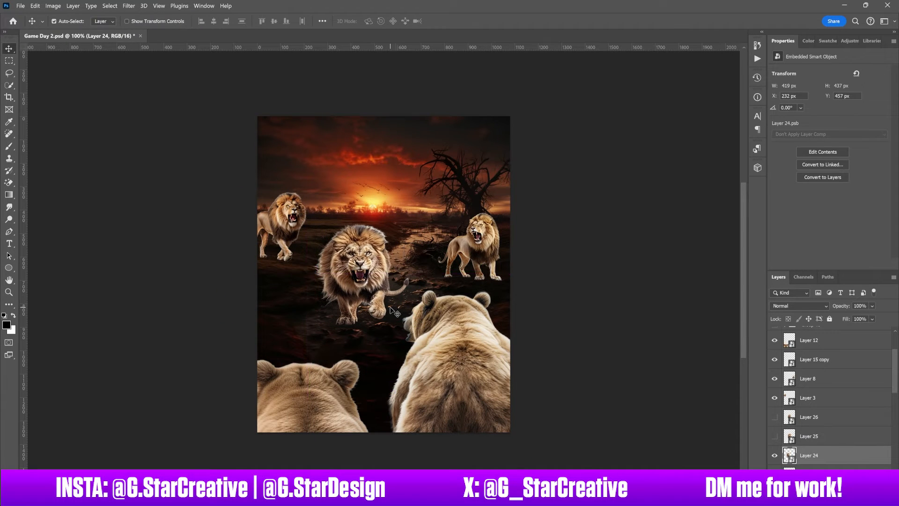
drag(478, 249, 475, 249)
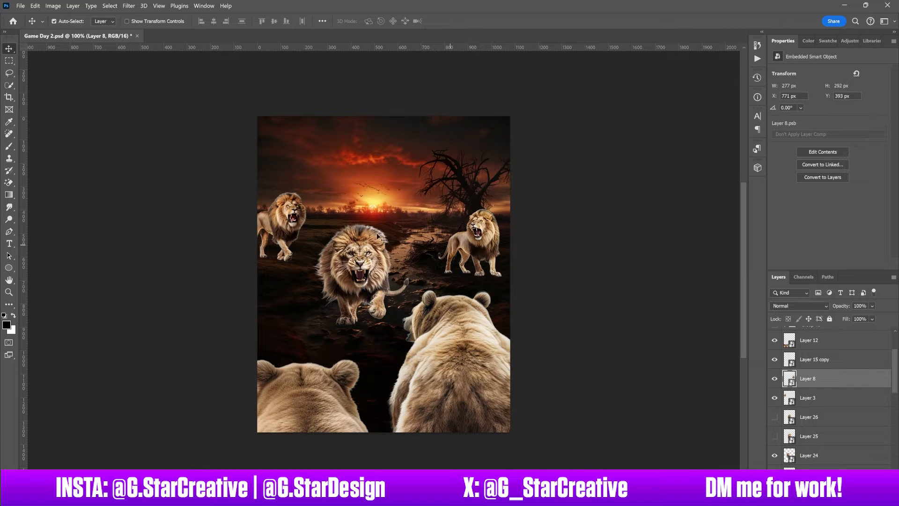
Step: Move the Layer 24 lion to the artwork's left side above Layer 8 in the stack, and position the Layer 3 lion behind it
drag(361, 266, 294, 265)
drag(809, 456, 809, 373)
drag(293, 210, 343, 227)
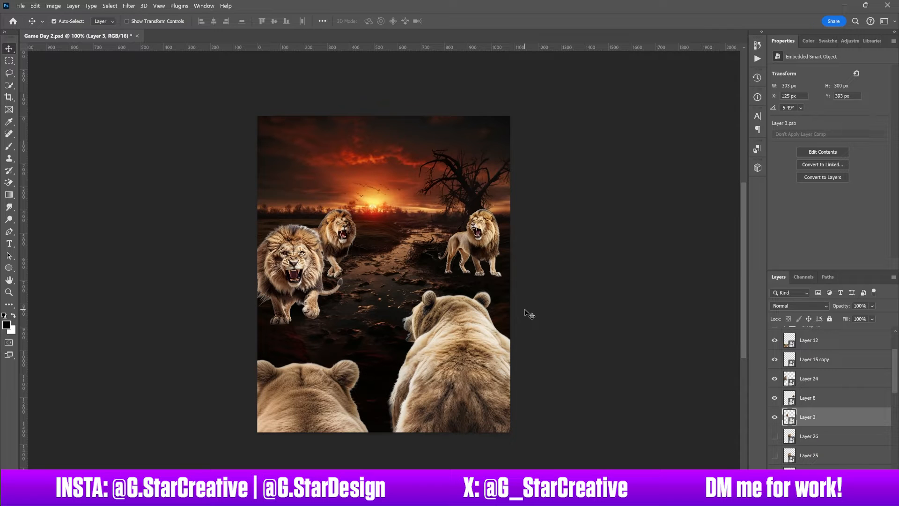
Step: Shrink the lion by the tree and move it up and inward in front of the trunk
drag(478, 253, 453, 226)
key(ctrl+t)
drag(477, 183, 458, 205)
key(Return)
drag(470, 225, 474, 223)
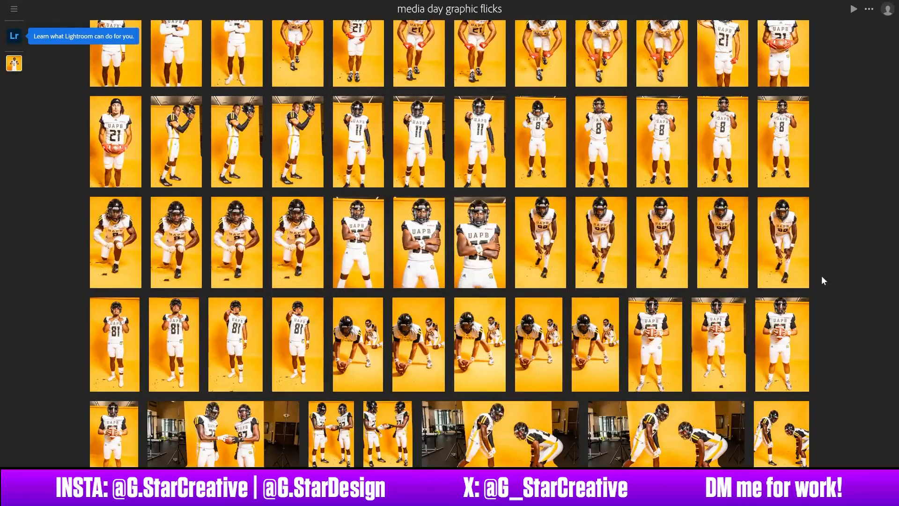
Step: Switch to the Media Day Lightroom gallery and download the photo of the shouting helmeted player gripping a football
scroll(821, 275, down, 4)
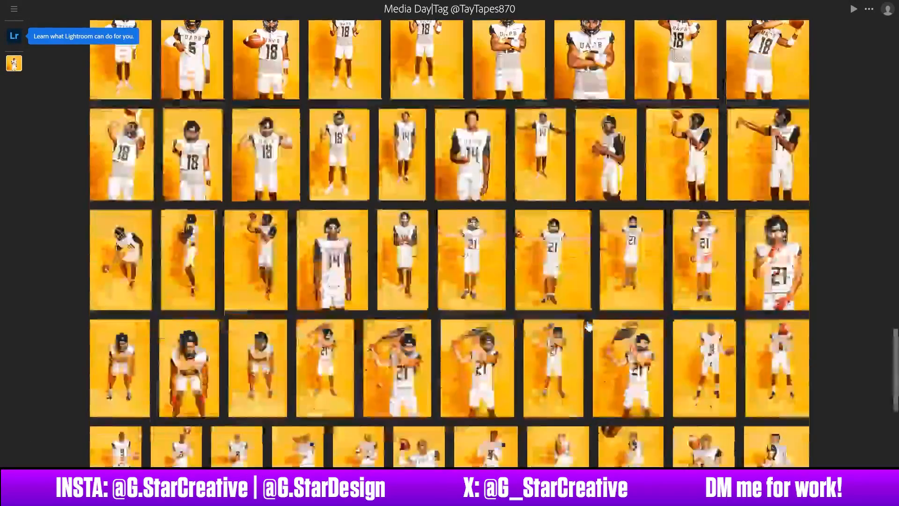
scroll(589, 327, up, 15)
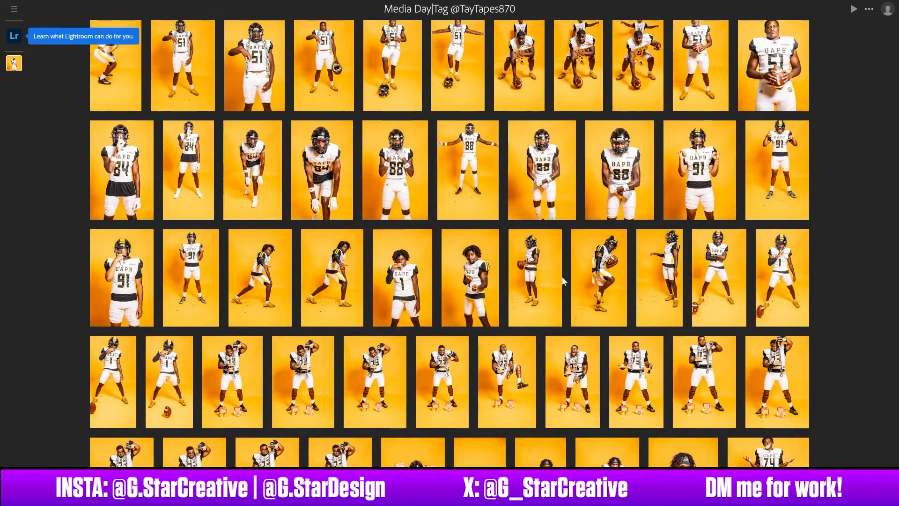
scroll(562, 277, up, 6)
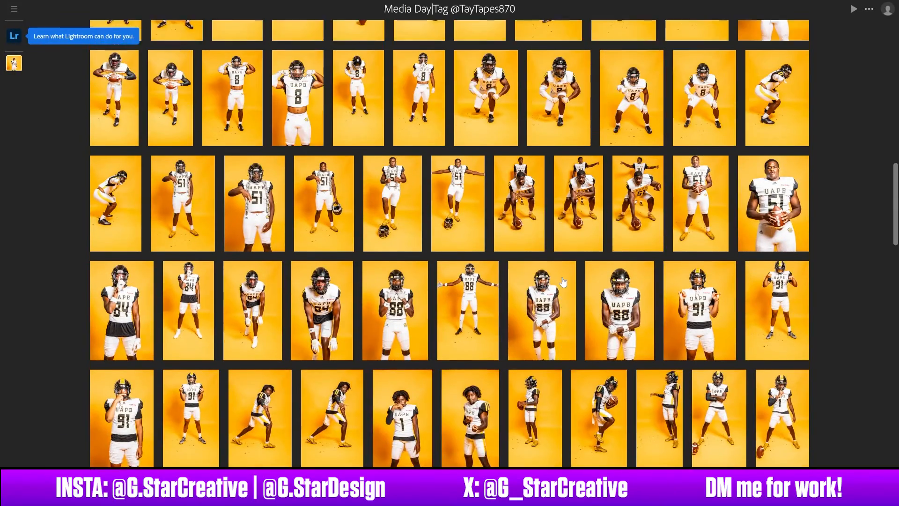
scroll(563, 281, up, 5)
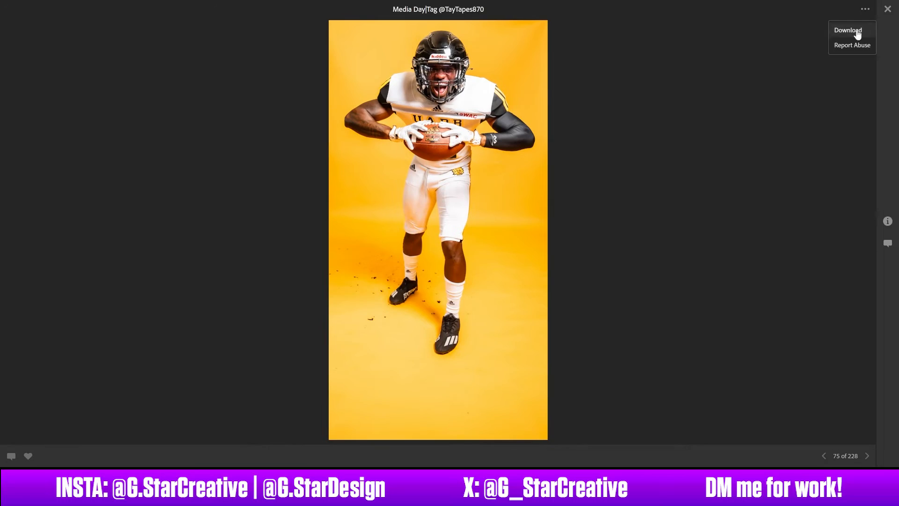
click(857, 35)
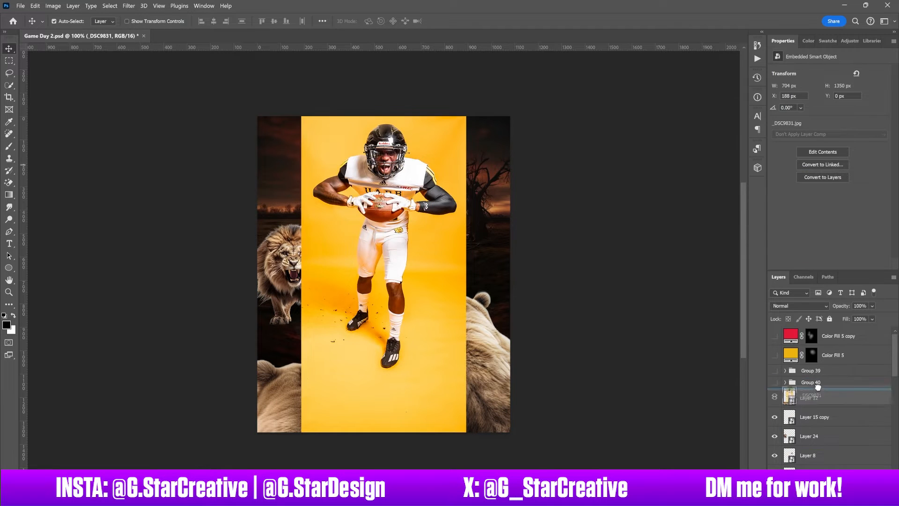
Step: Place the player photo _DSC9831 above Layer 12 in Game Day 2.psd and remove the background on a duplicate of it
right_click(843, 401)
click(831, 197)
click(824, 188)
click(817, 416)
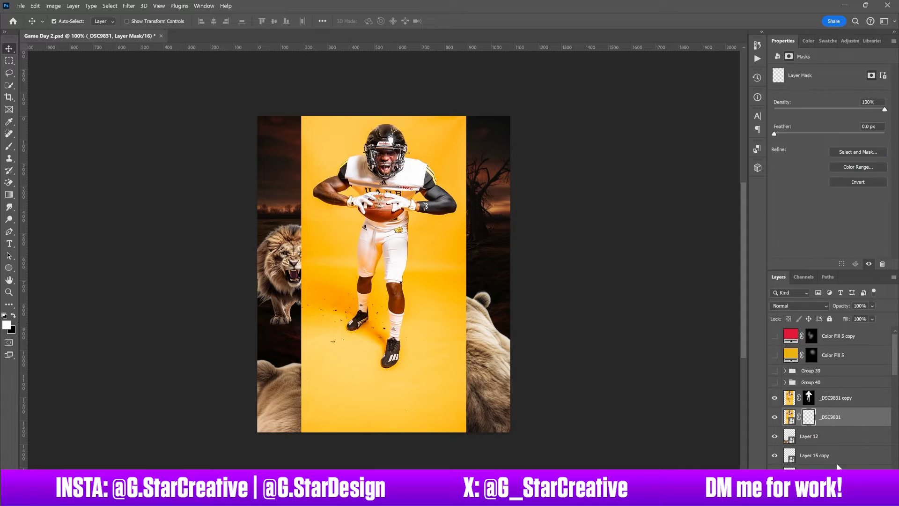
Step: Transfer the duplicate's player mask to the original _DSC9831 layer and delete the duplicate
drag(808, 398, 809, 417)
click(833, 399)
key(Delete)
Step: Refine the player's mask edges in Select and Mask with Shift Edge at -43% and a slight Smooth
key(ctrl+plus)
scroll(634, 323, up, 2)
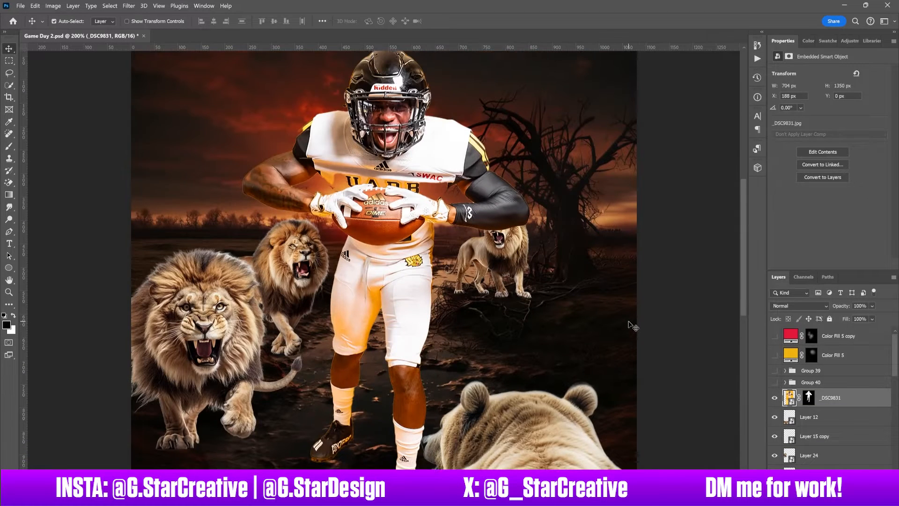
double_click(810, 396)
drag(824, 397, 808, 397)
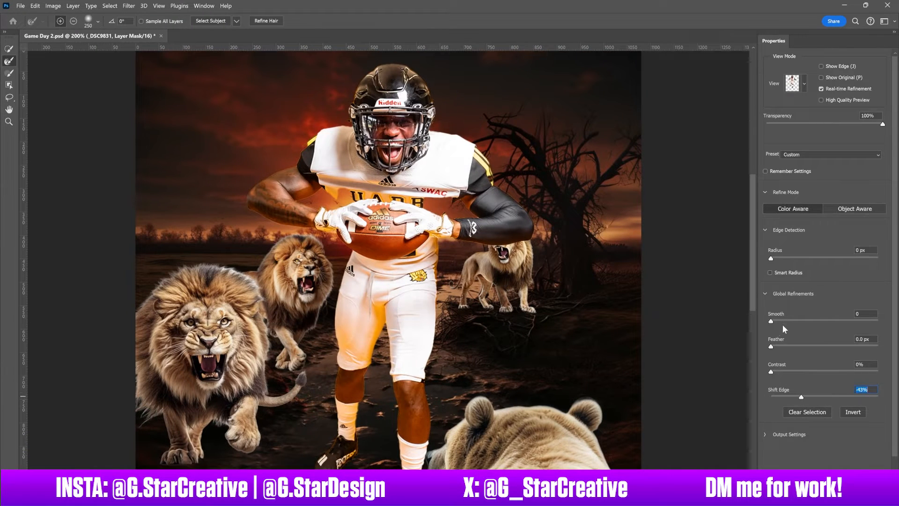
drag(770, 321, 773, 321)
click(862, 491)
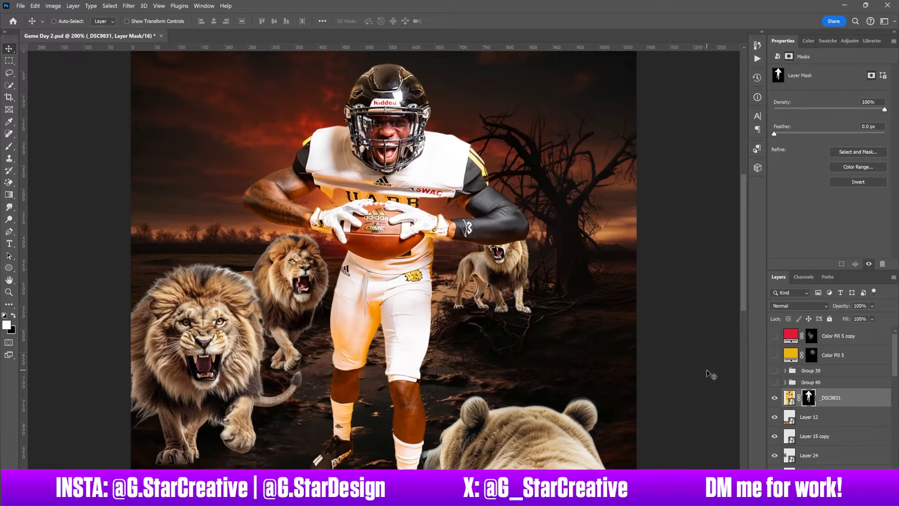
Step: Convert the masked player to a smart object, scale it to 75.80%, rotate it -2.54° and centre it between the lions
key(ctrl+minus)
right_click(833, 397)
click(841, 109)
key(ctrl+t)
drag(457, 124, 443, 145)
drag(420, 190, 423, 171)
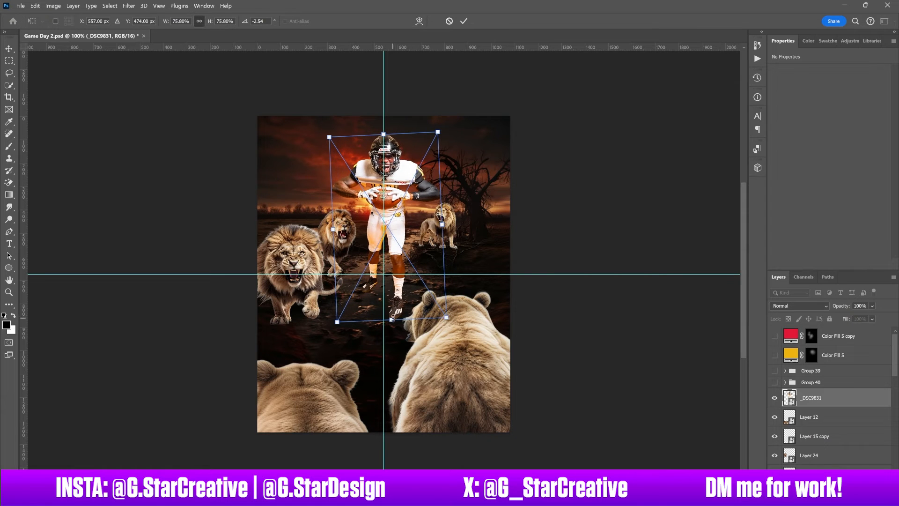
drag(393, 318, 394, 324)
Step: Clip an Exposure adjustment to the right bear, Layer 15 copy, with Exposure -5.42, Offset -0.0042 and Gamma Correction 1.04
click(828, 96)
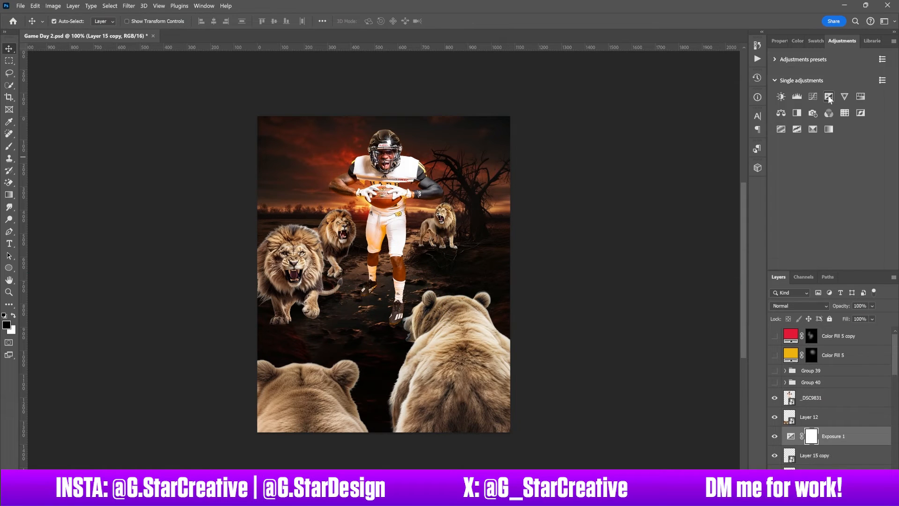
click(827, 263)
drag(830, 96, 795, 98)
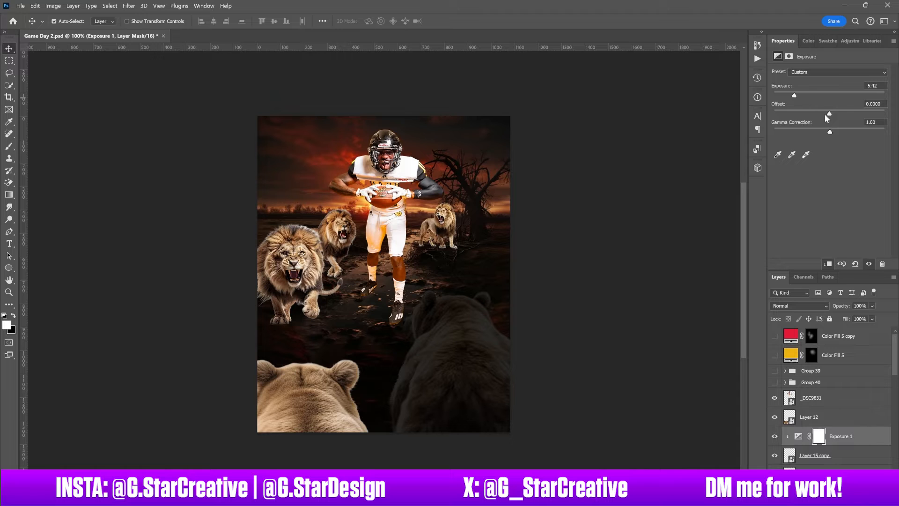
Step: Add a clipped Curves adjustment above the bear's Exposure and sample the dark ground as its auto-correction shadow target
click(850, 41)
click(813, 94)
alt+click(876, 84)
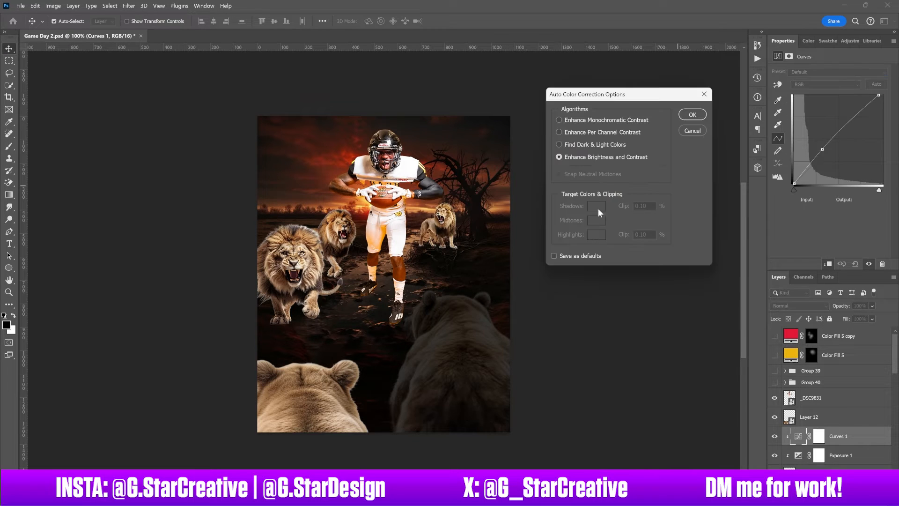
click(596, 207)
click(389, 376)
click(735, 270)
Step: Set the Curves highlight target to orange-brown #cc8b5f sampled from the ground near the player's feet, and apply the colour correction
click(596, 234)
click(371, 207)
click(327, 327)
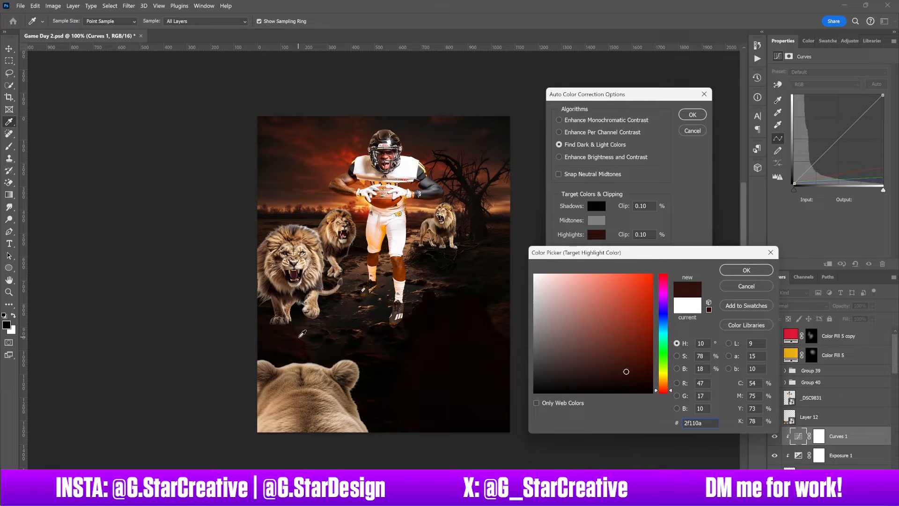
click(373, 202)
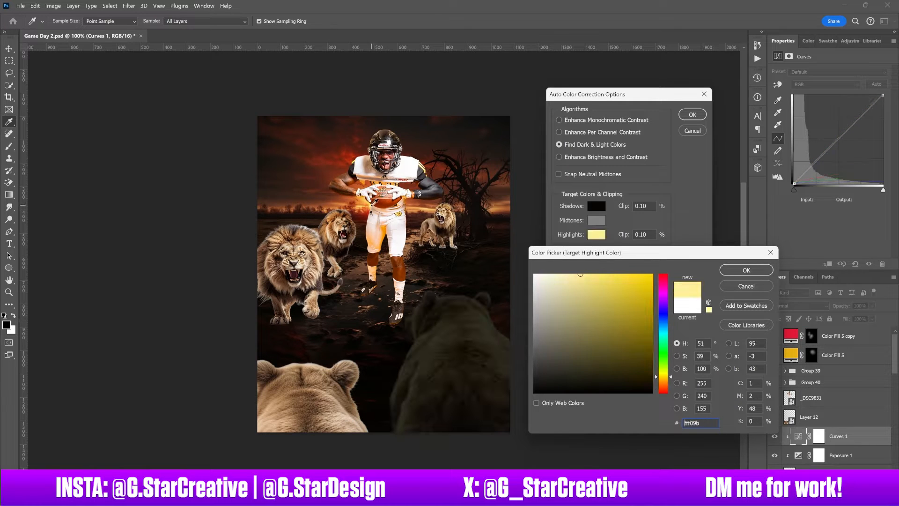
click(369, 307)
click(380, 317)
click(379, 322)
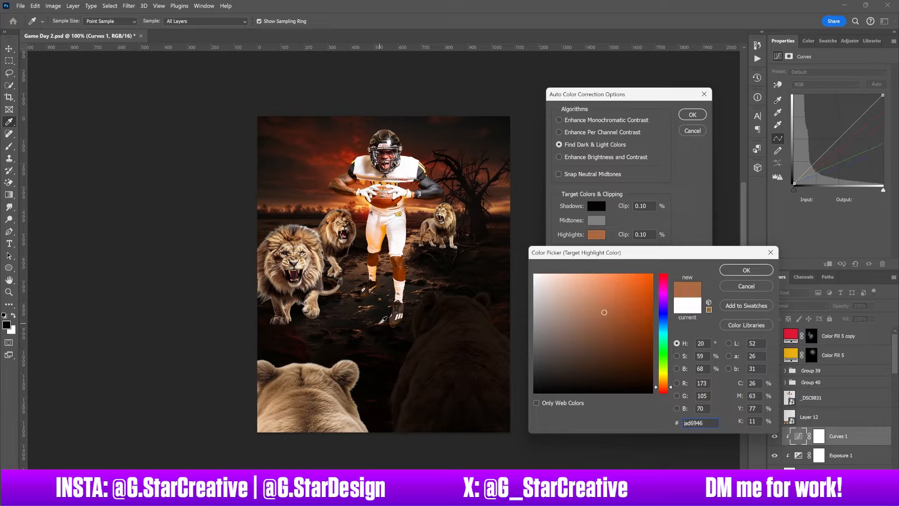
click(378, 322)
click(359, 329)
click(358, 330)
key(ctrl+plus)
key(ctrl+plus)
click(339, 372)
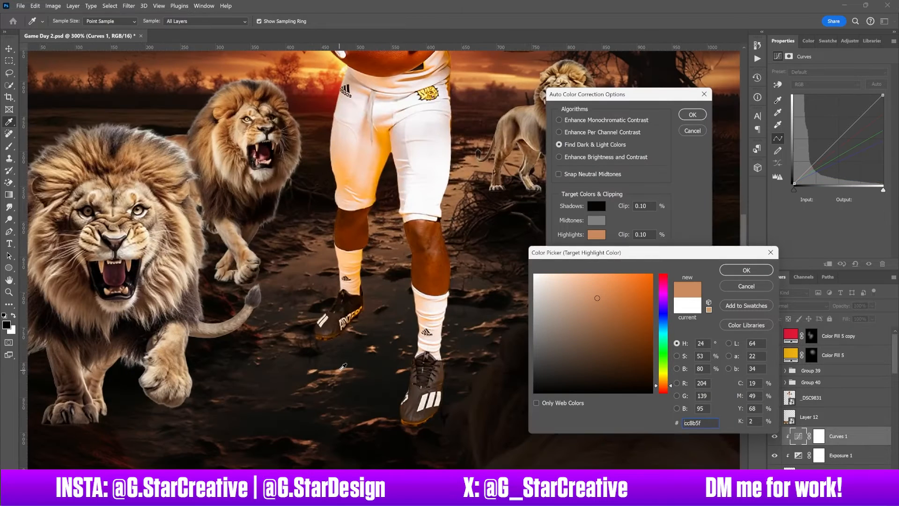
key(ctrl+0)
click(738, 268)
click(692, 115)
click(502, 202)
key(ctrl+minus)
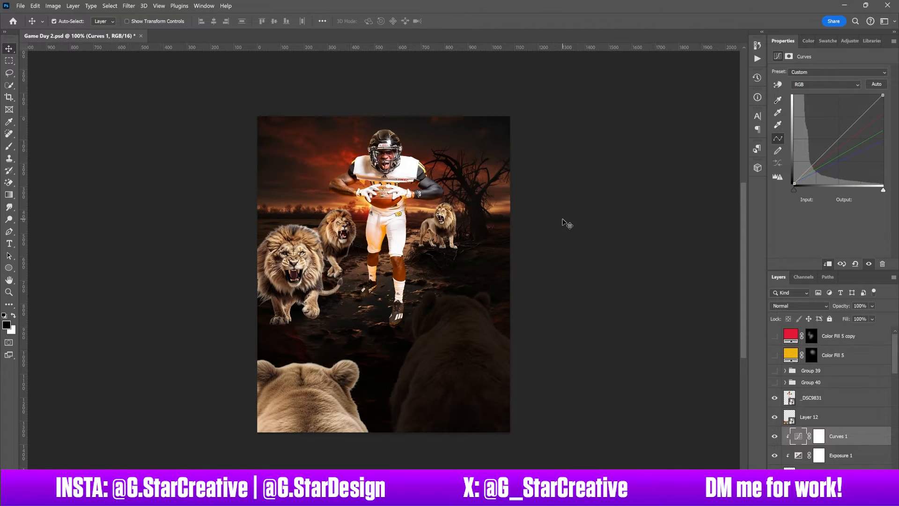
Step: Delete the Curves adjustment clipped to the right bear, keeping the bear's Exposure adjustment
drag(822, 156, 821, 166)
drag(859, 95, 829, 114)
click(838, 455)
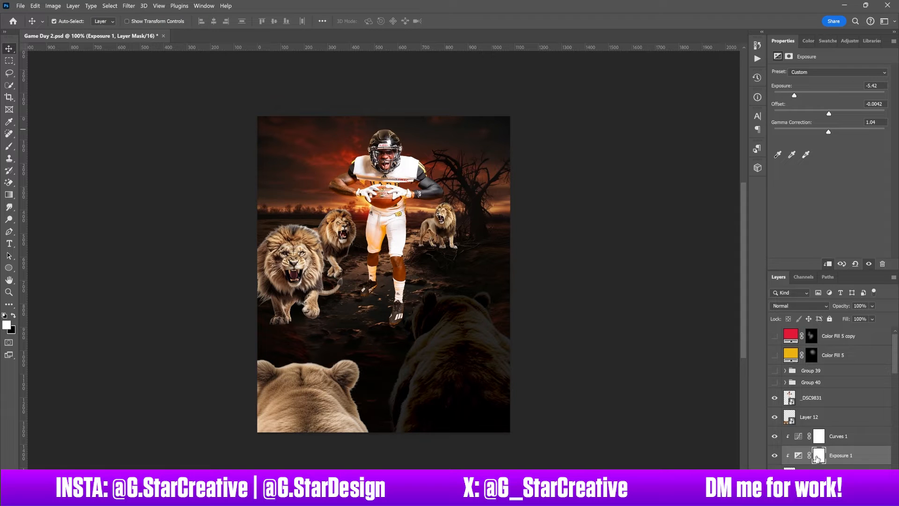
click(875, 432)
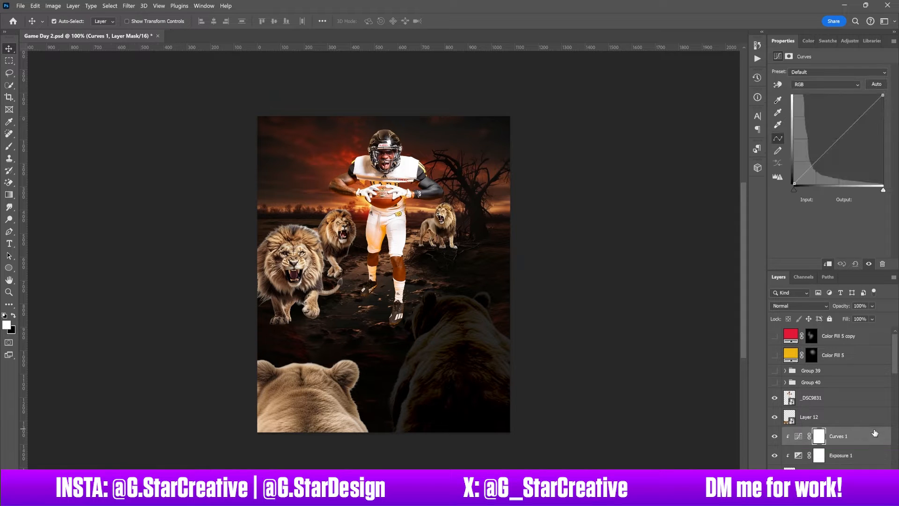
key(Delete)
Step: Add a clipped Color Balance adjustment above the right bear's Exposure and shift the midtones toward red and yellow
click(842, 41)
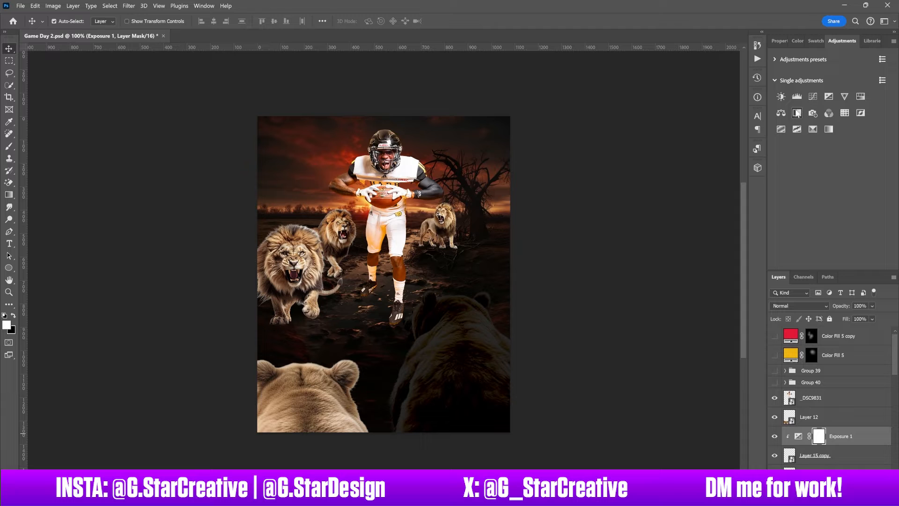
click(781, 113)
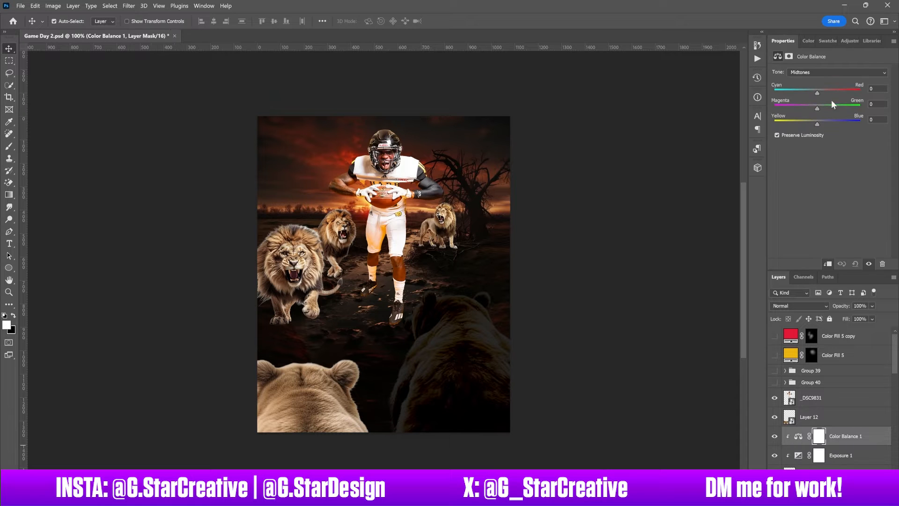
drag(829, 91, 809, 119)
Step: Duplicate the right bear's Color Balance and Exposure adjustments and clip the copies to the left bear, Layer 12
shift+click(854, 463)
key(ctrl+j)
drag(853, 460, 837, 422)
key(ctrl+alt+g)
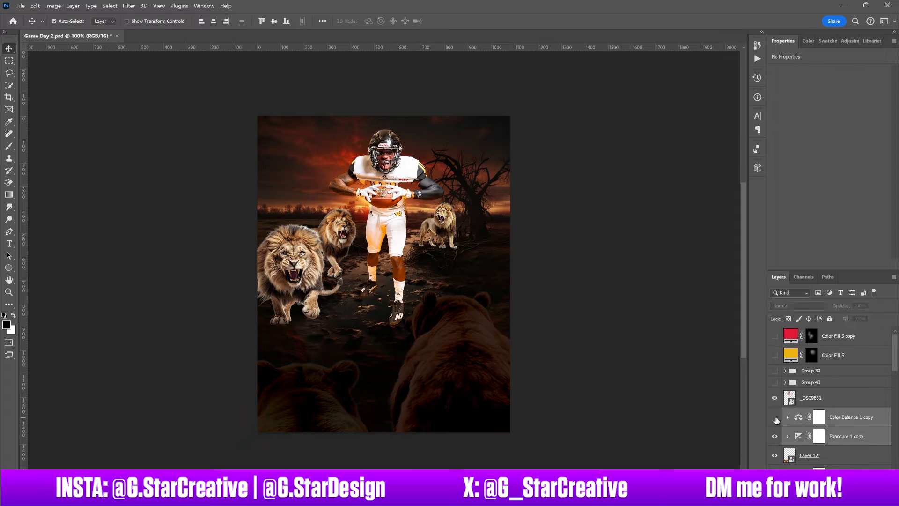
Step: Apply a Gaussian Blur smart filter to the left bear, Layer 12
scroll(852, 427, down, 2)
click(847, 417)
click(129, 5)
mouse_move(141, 114)
click(262, 152)
click(583, 252)
key(Return)
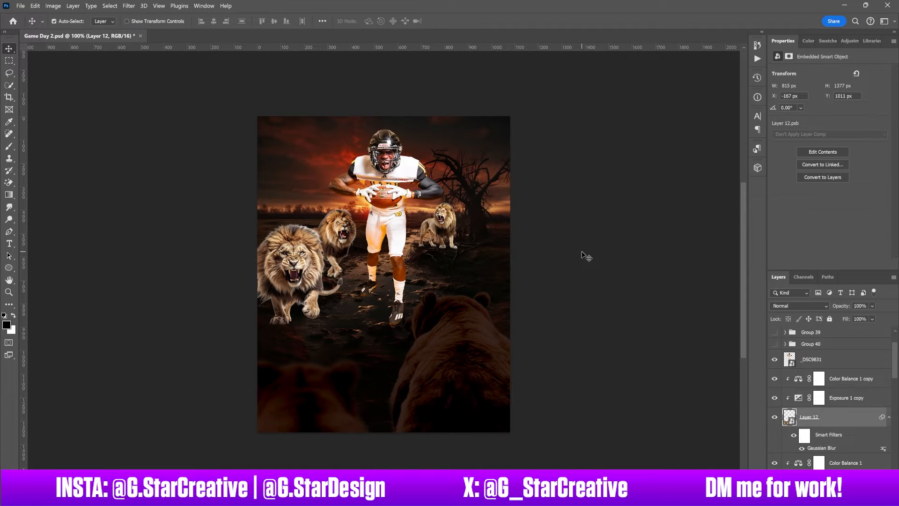
Step: Apply a Gaussian Blur with a 1-pixel radius to the right bear, Layer 15 copy
click(463, 359)
click(129, 6)
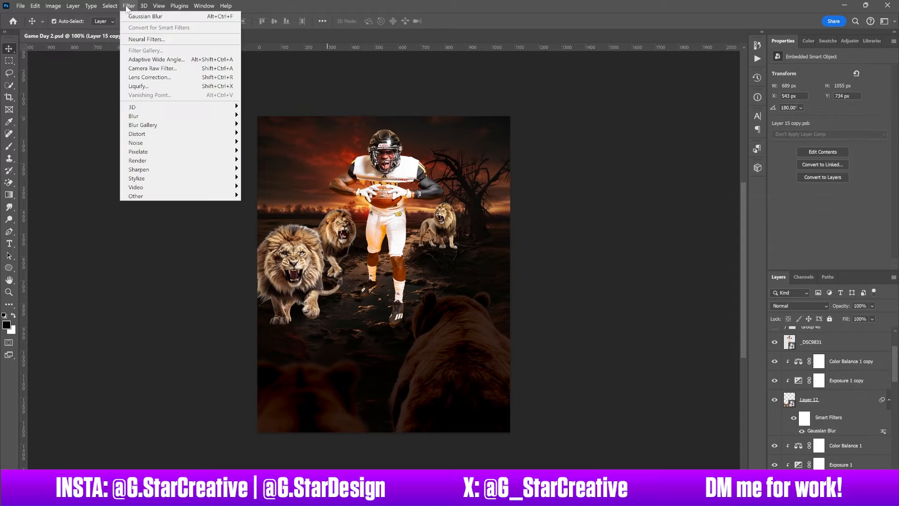
mouse_move(140, 115)
click(262, 152)
click(560, 253)
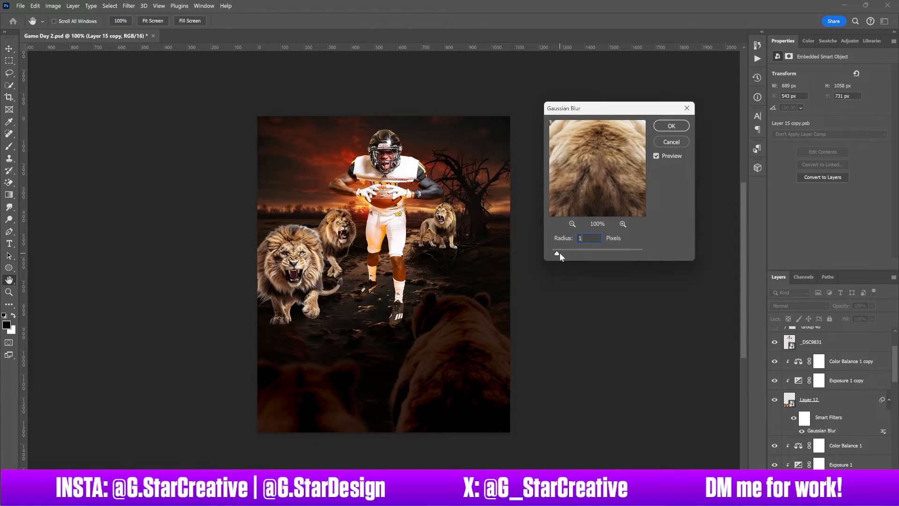
key(Return)
Step: Start a Blur Gallery filter on the sunset background, Layer 21, and choose Tilt-Shift with a 15 px blur
click(390, 307)
click(129, 6)
mouse_move(192, 117)
mouse_move(140, 125)
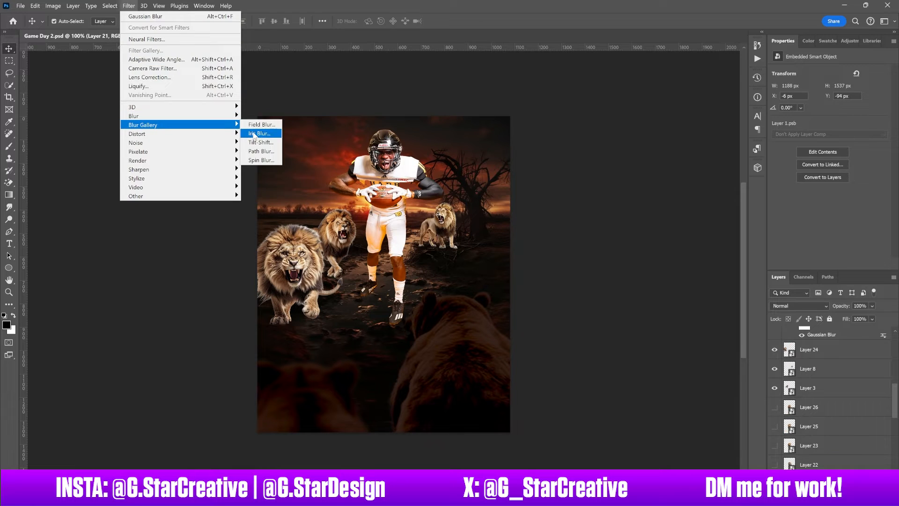
click(260, 133)
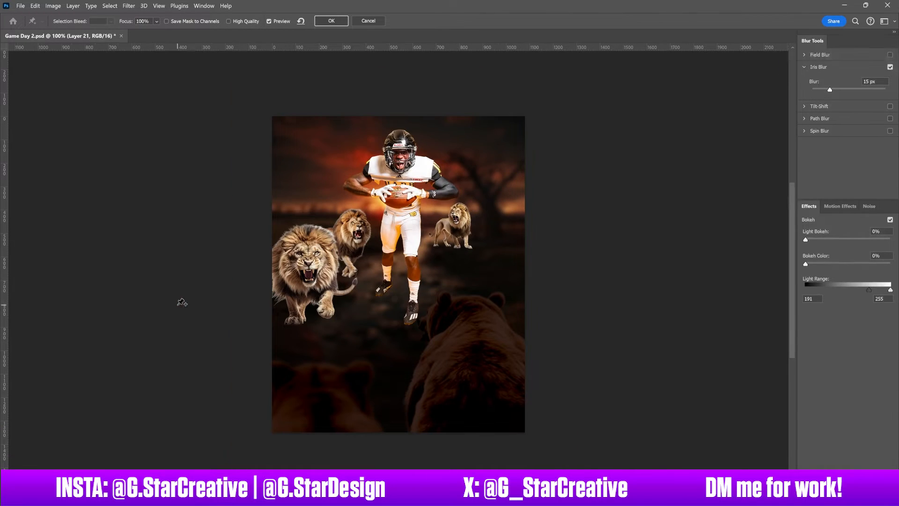
click(803, 55)
click(819, 106)
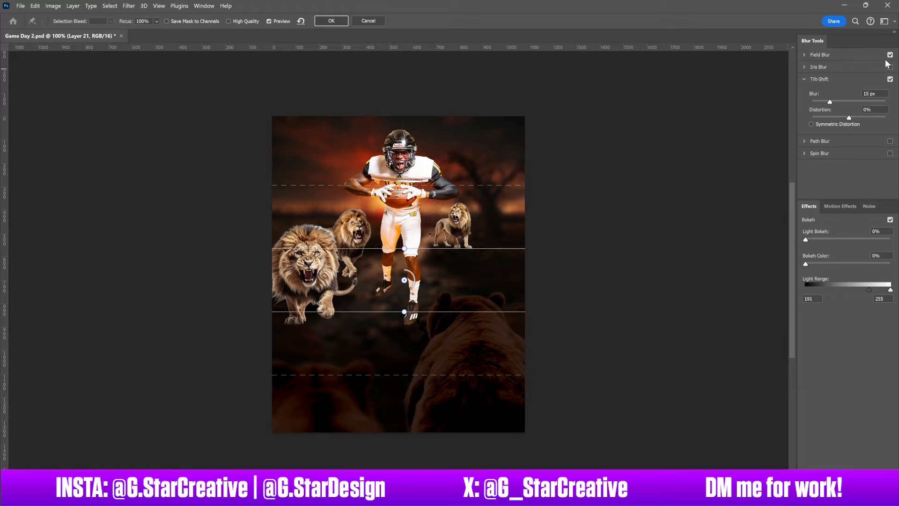
Step: Extend the Tilt-Shift focus area up to the player's waist, push both outer blur boundaries farther out, and apply the filter
drag(460, 223, 458, 219)
drag(435, 155, 432, 121)
drag(433, 91, 433, 93)
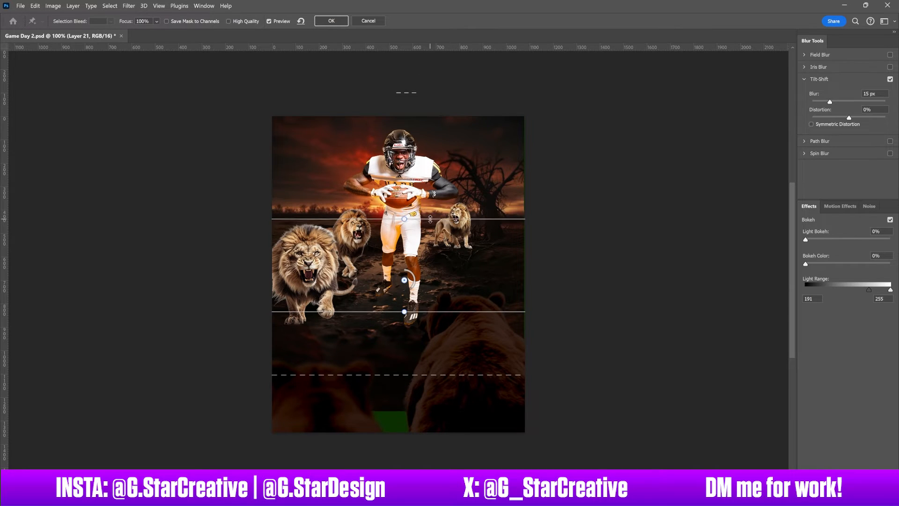
drag(453, 375, 445, 360)
drag(451, 405, 451, 416)
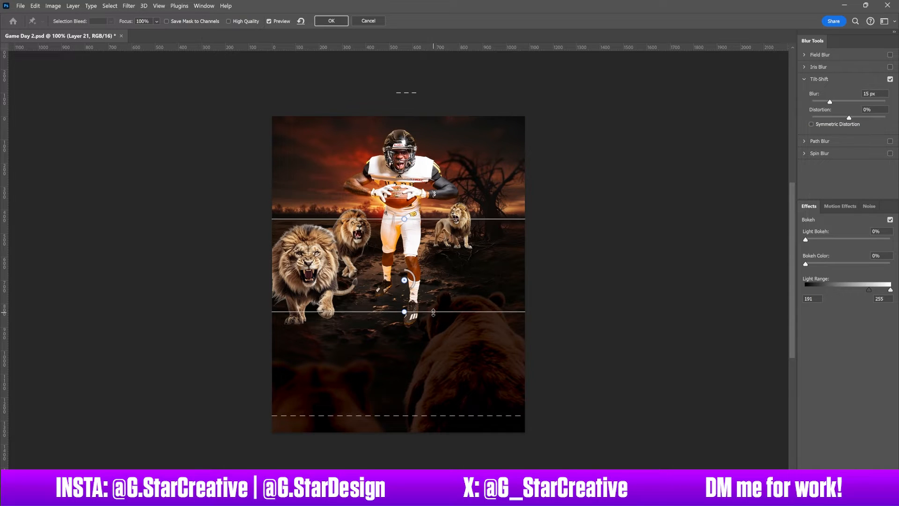
key(Return)
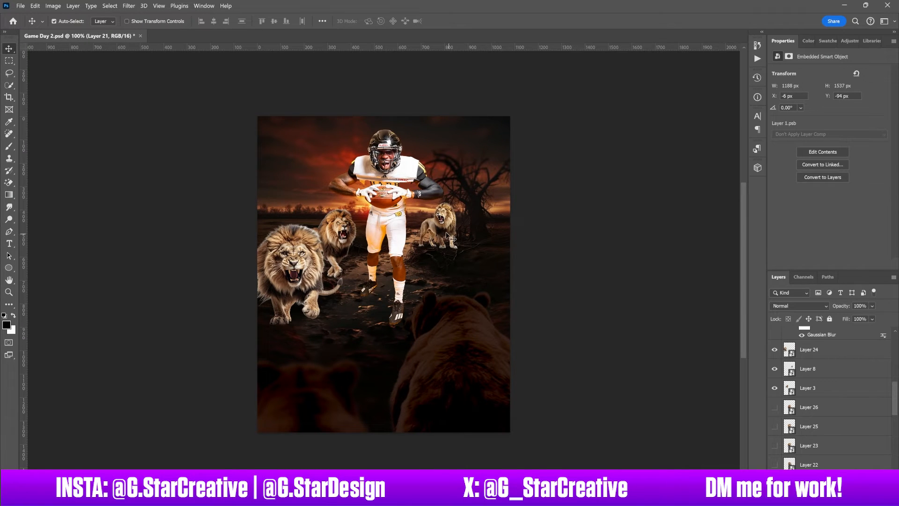
Step: Edit the background's Tilt-Shift filter to a 7 px blur and narrow its focus band around the player's lower legs
scroll(792, 406, down, 3)
double_click(818, 419)
drag(487, 219, 490, 251)
drag(487, 127, 457, 131)
key(ctrl+z)
drag(449, 252, 448, 271)
drag(458, 148, 453, 118)
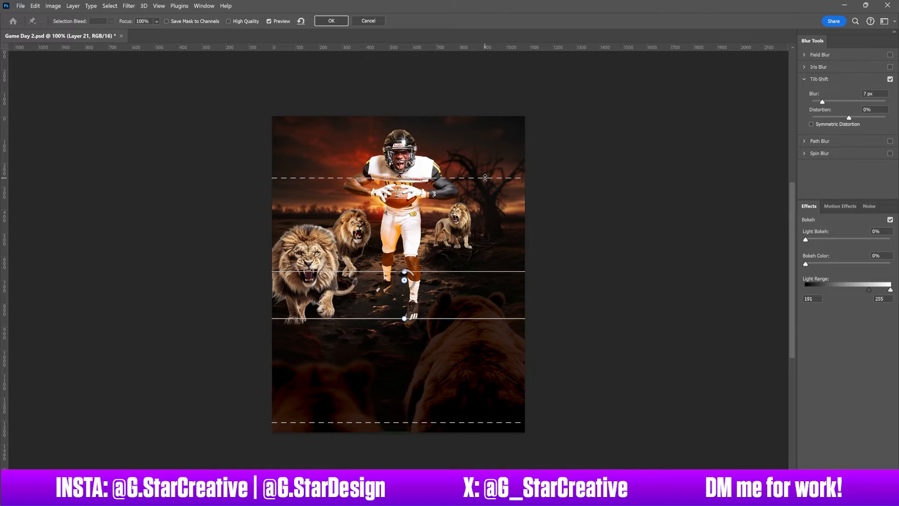
key(Return)
Step: Duplicate the right bear's Color Balance and Exposure adjustments and clip the copies to the large front lion, Layer 24
click(437, 329)
scroll(847, 365, up, 2)
click(845, 357)
shift+click(844, 337)
key(ctrl+j)
drag(833, 358, 831, 448)
alt+click(829, 429)
Step: Set the fill of the front lion's Exposure adjustment to 70%
click(819, 439)
scroll(852, 403, down, 2)
drag(845, 320, 821, 308)
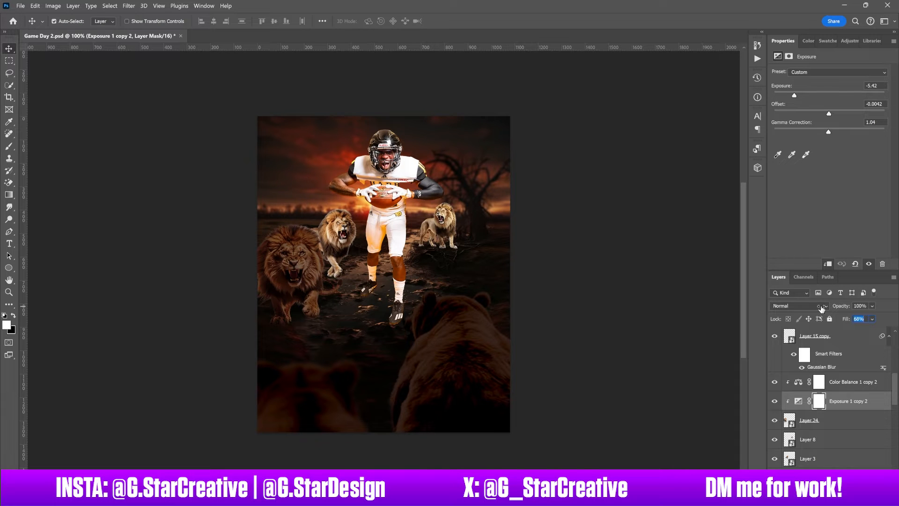
Step: Duplicate the front lion's Color Balance and Exposure adjustments and clip the copies to the right lion, Layer 8
shift+click(851, 382)
key(ctrl+j)
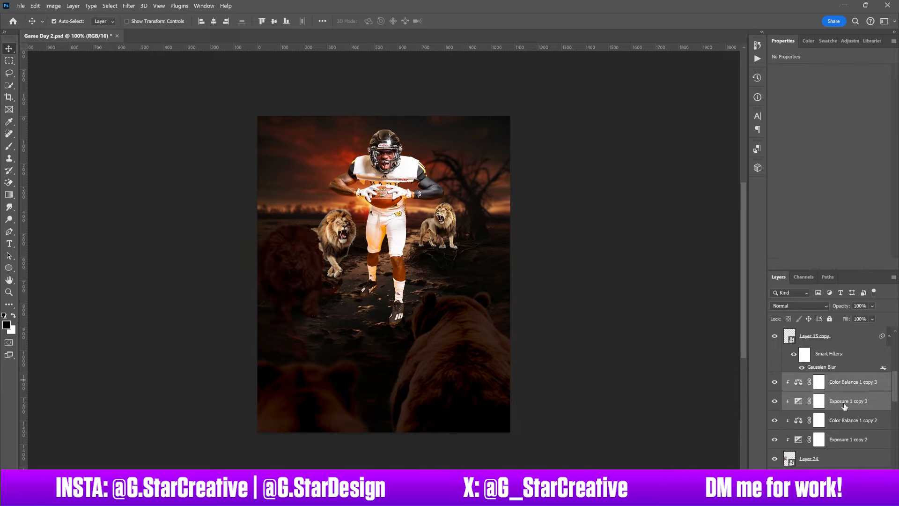
drag(845, 405, 836, 467)
alt+click(836, 468)
alt+click(837, 448)
Step: Duplicate the right lion's Color Balance and Exposure adjustments and clip the copies to the rear left lion, Layer 3
scroll(837, 452, down, 4)
key(ctrl+j)
drag(834, 382, 827, 449)
alt+click(826, 449)
alt+click(833, 429)
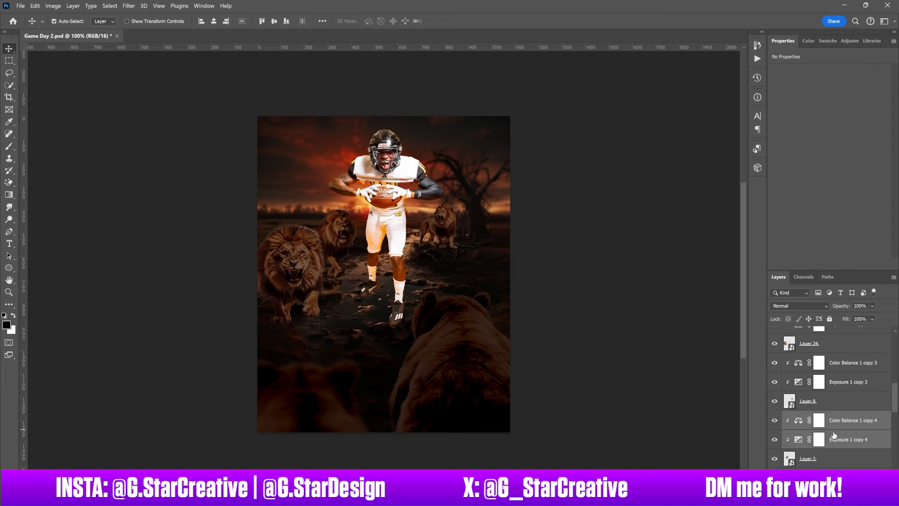
Step: Apply a Gaussian Blur smart filter to the right lion, Layer 8
click(443, 224)
click(128, 6)
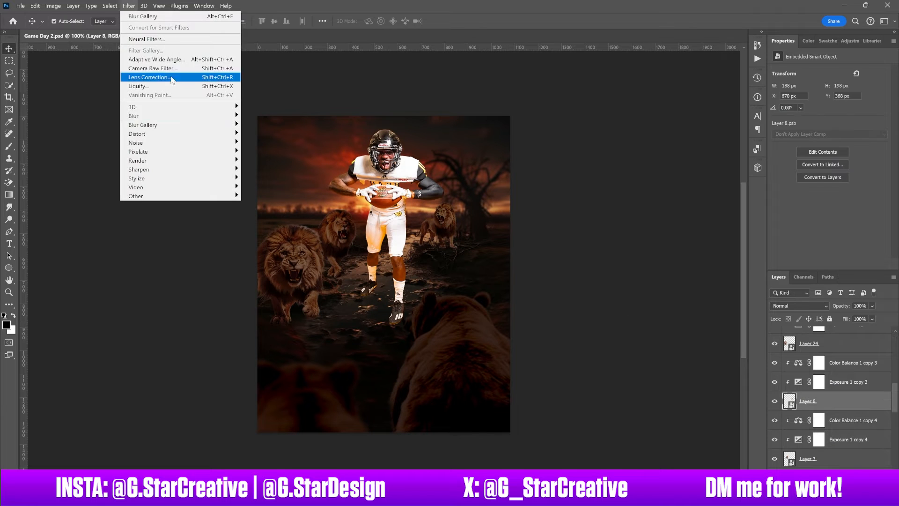
mouse_move(136, 115)
click(260, 153)
click(669, 127)
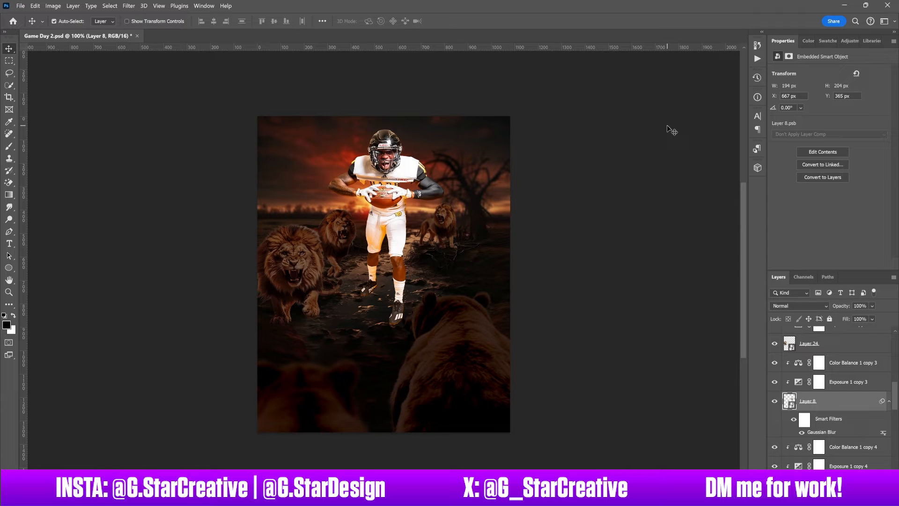
Step: Add an Exposure adjustment directly above the sunset background, Layer 21, with Exposure set to +1
scroll(880, 428, down, 10)
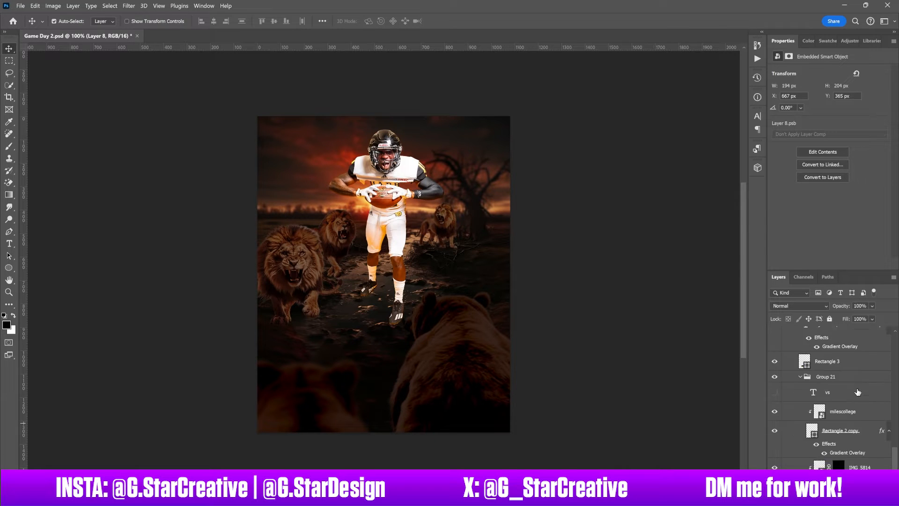
click(836, 357)
click(831, 481)
click(848, 348)
drag(829, 96, 838, 96)
click(852, 175)
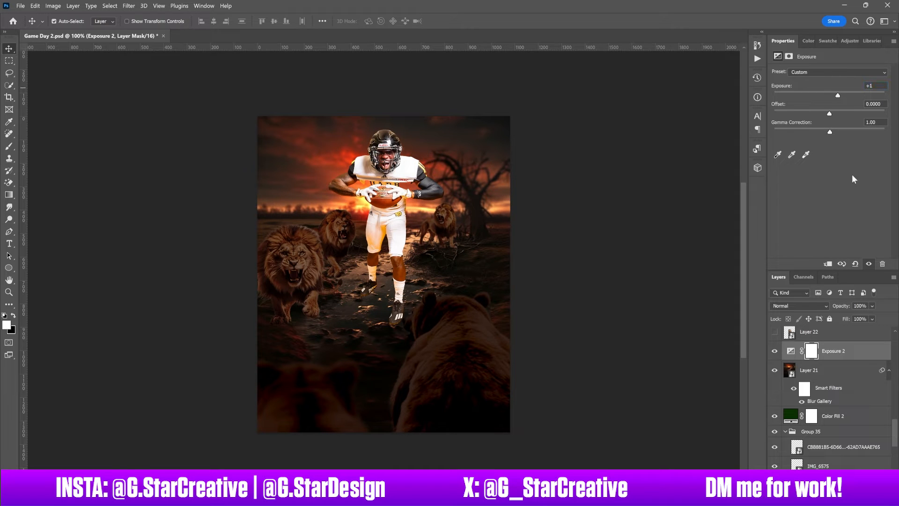
Step: Try adjusting the fill of the right bear's Exposure adjustment
click(471, 353)
scroll(843, 349, up, 1)
click(844, 354)
drag(846, 319, 849, 321)
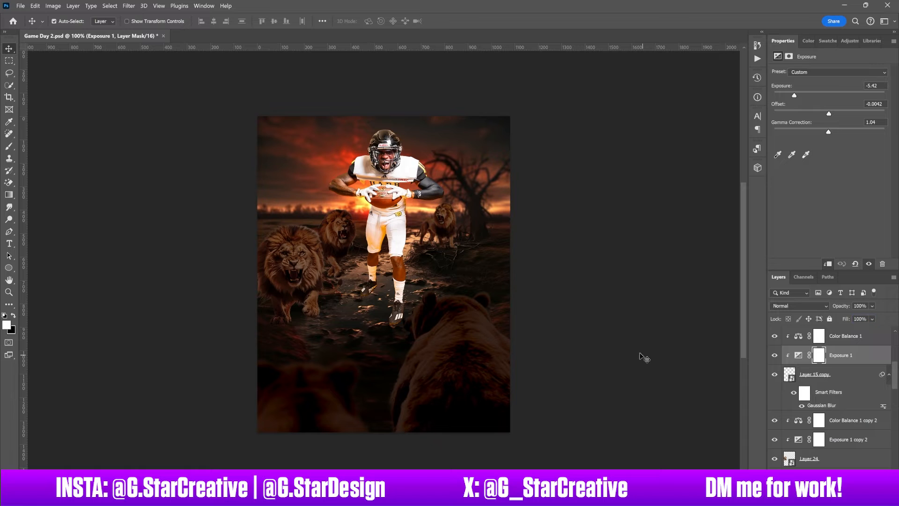
Step: Copy the front lion's Color Balance and Exposure adjustments above the player layer, _DSC9831, and clip them to it
click(391, 185)
click(298, 263)
click(864, 461)
shift+click(864, 447)
drag(864, 447, 839, 368)
alt+click(834, 407)
alt+click(836, 388)
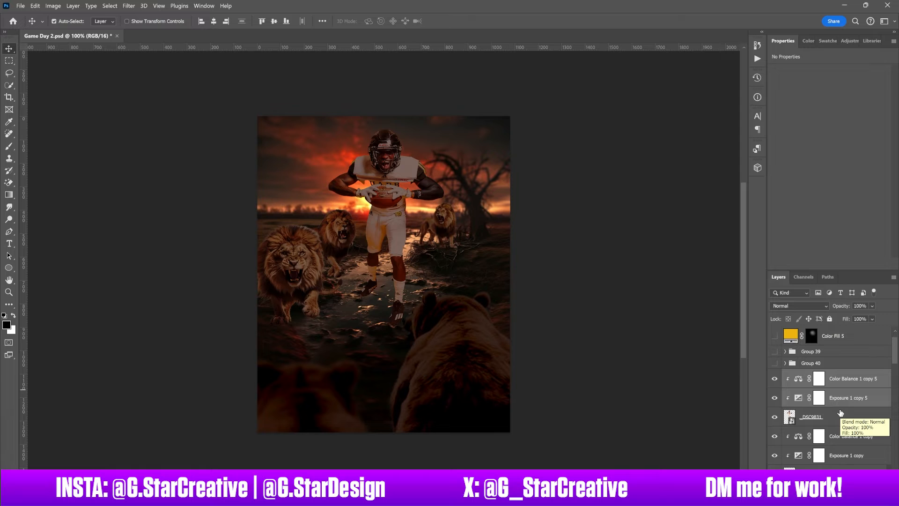
Step: Set Gamma Correction to 0.70 on the front lion's Exposure adjustment, Exposure 1 copy 2
scroll(840, 412, down, 5)
click(843, 464)
mouse_move(797, 95)
mouse_down()
mouse_move(788, 99)
mouse_move(794, 96)
mouse_up()
mouse_move(828, 131)
mouse_down()
mouse_move(862, 131)
mouse_move(828, 135)
mouse_move(840, 136)
mouse_up()
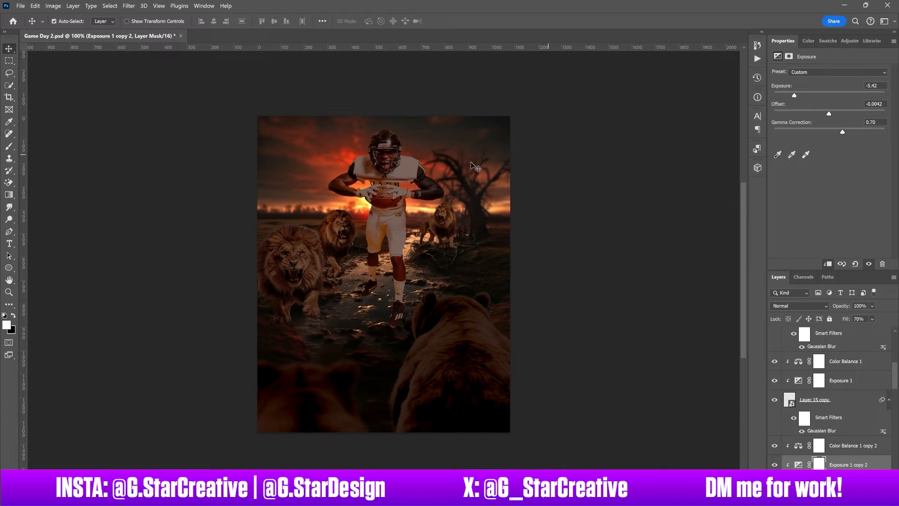
Step: Set Gamma Correction to 0.53 on the right lion's Exposure adjustment, Exposure 1 copy 3
mouse_move(850, 131)
mouse_down()
mouse_move(870, 134)
mouse_move(850, 135)
mouse_up()
click(838, 399)
click(839, 378)
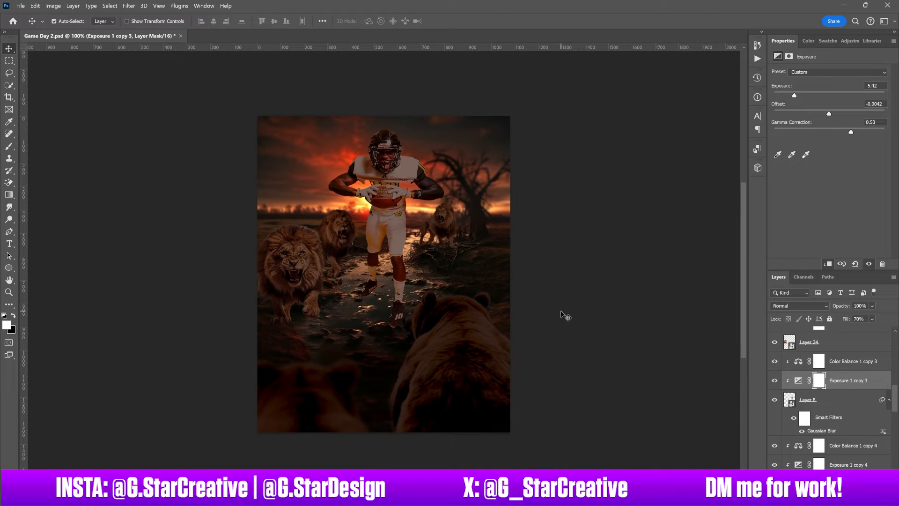